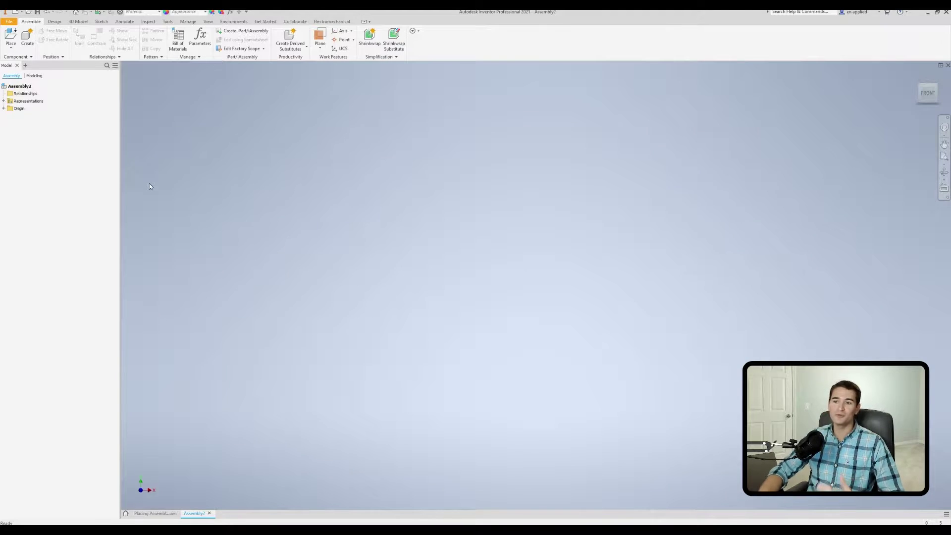
Step: Start placing Enclosure Cover.ipt from the CAD folder as a component in the empty assembly
{"action": "left_click", "coordinate": [11, 47]}
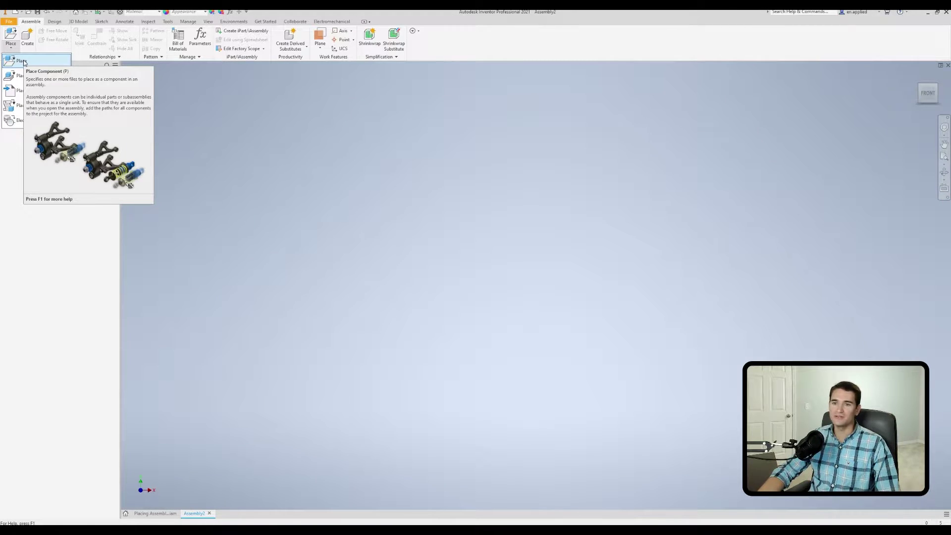
{"action": "left_click", "coordinate": [24, 62]}
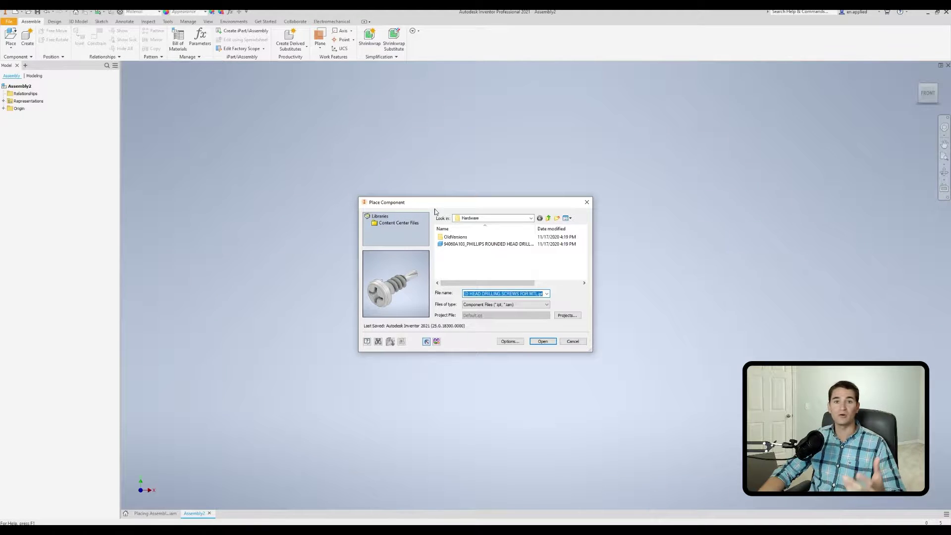
{"action": "left_click", "coordinate": [548, 219]}
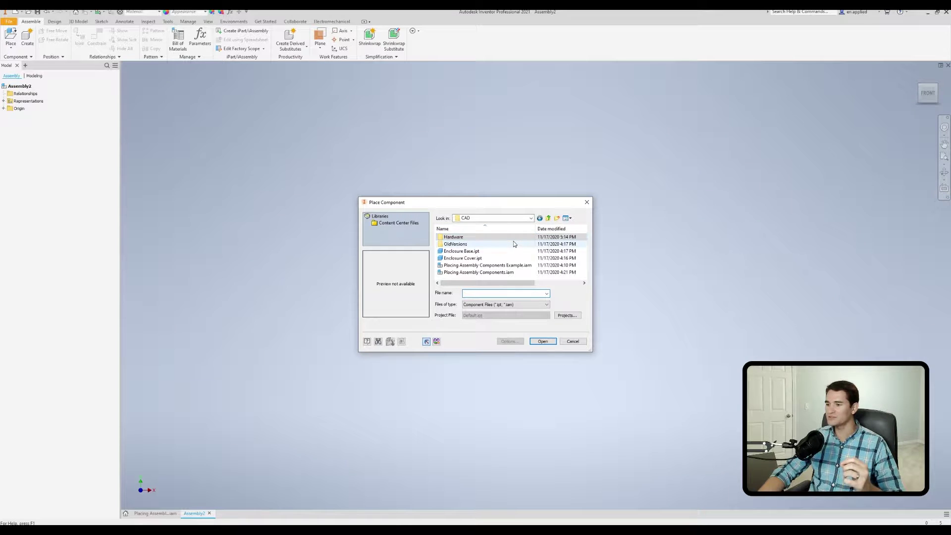
{"action": "mouse_move", "coordinate": [492, 260]}
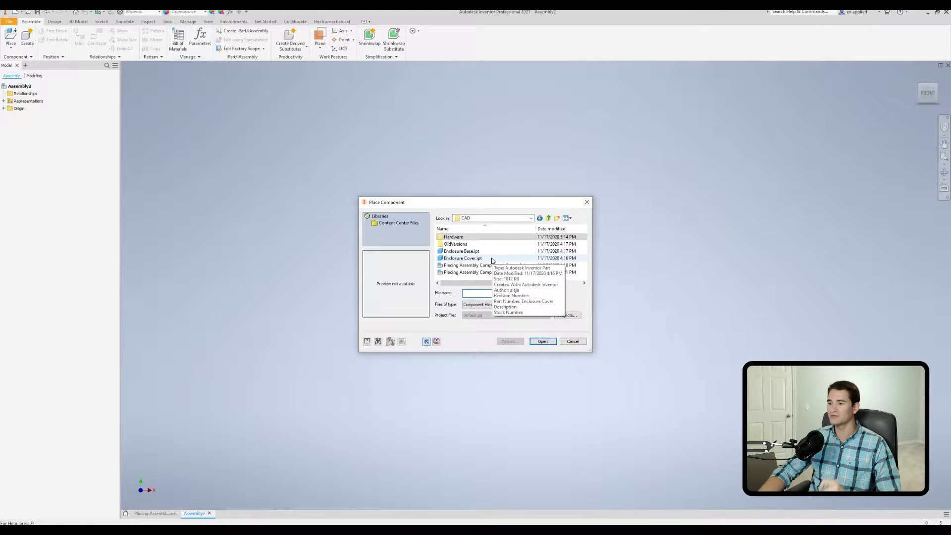
{"action": "double_click", "coordinate": [463, 258]}
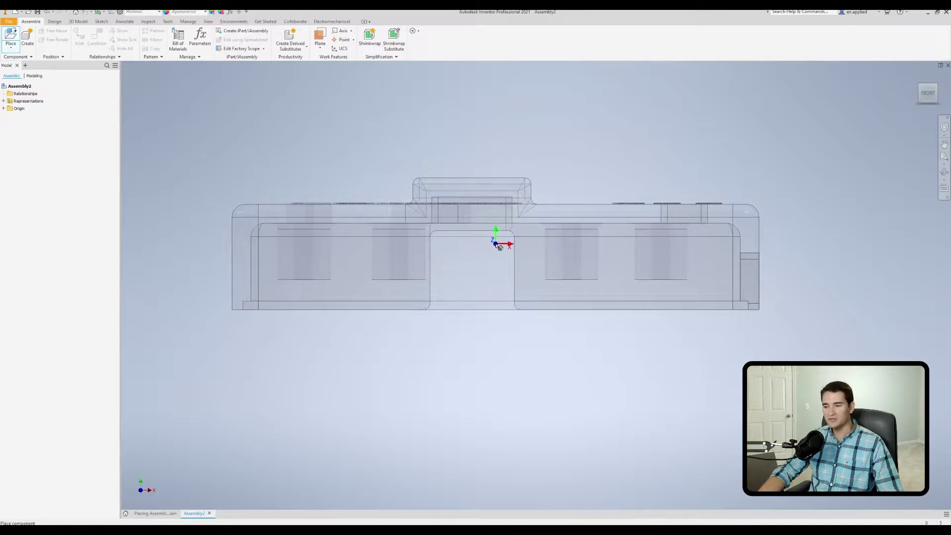
{"action": "key", "text": "Escape"}
{"action": "middle_click_drag", "start_coordinate": [493, 248], "coordinate": [460, 246], "text": "shift"}
{"action": "type", "text": "WWWWWWWWWWWWWWWWWWWWWWWWWWWWWWW"}
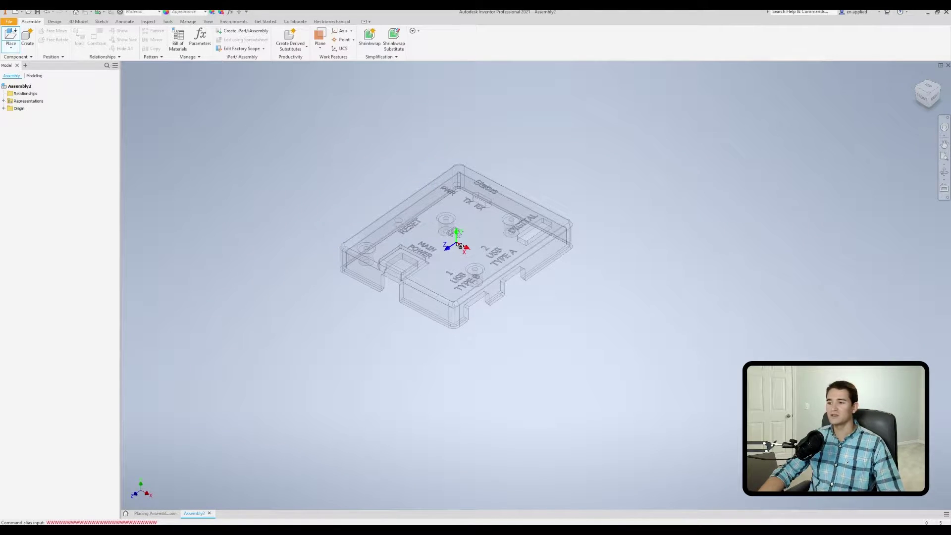
Step: Rotate the enclosure cover preview about the Z axis in 90° increments through a full turn
{"action": "right_click", "coordinate": [459, 246]}
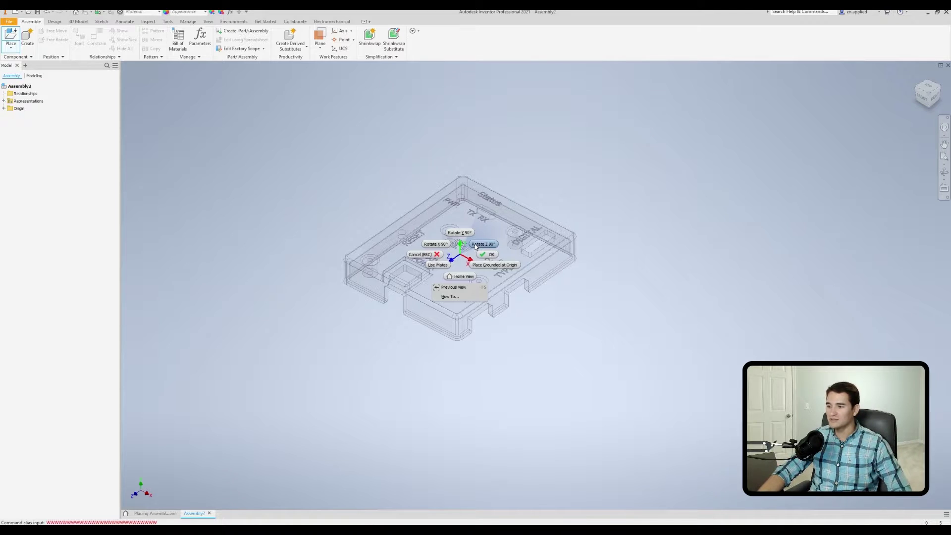
{"action": "left_click", "coordinate": [476, 246]}
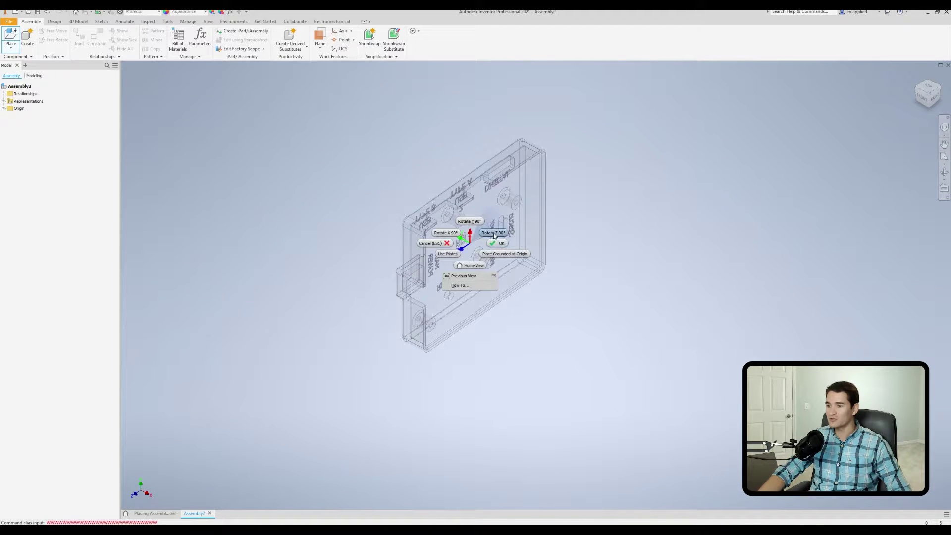
{"action": "left_click", "coordinate": [494, 236]}
{"action": "left_click", "coordinate": [501, 229]}
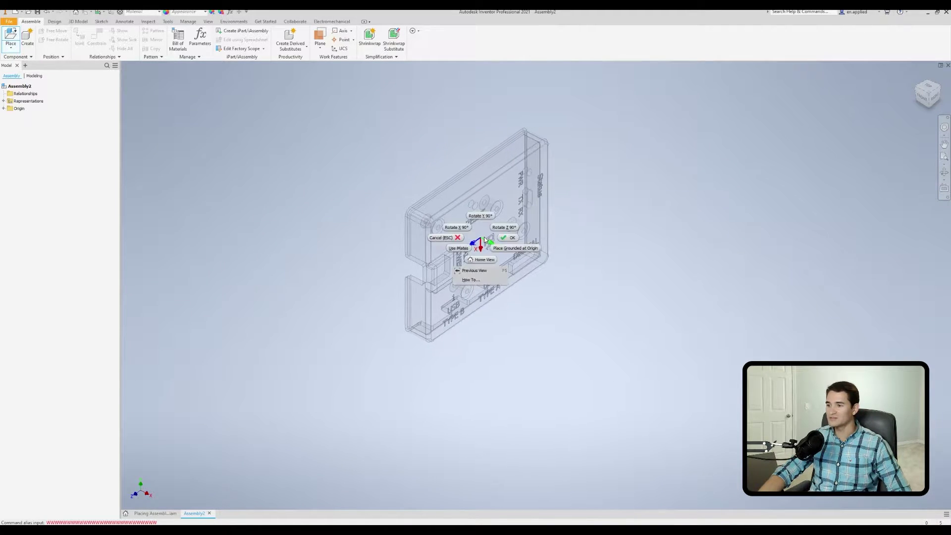
{"action": "left_click", "coordinate": [503, 227]}
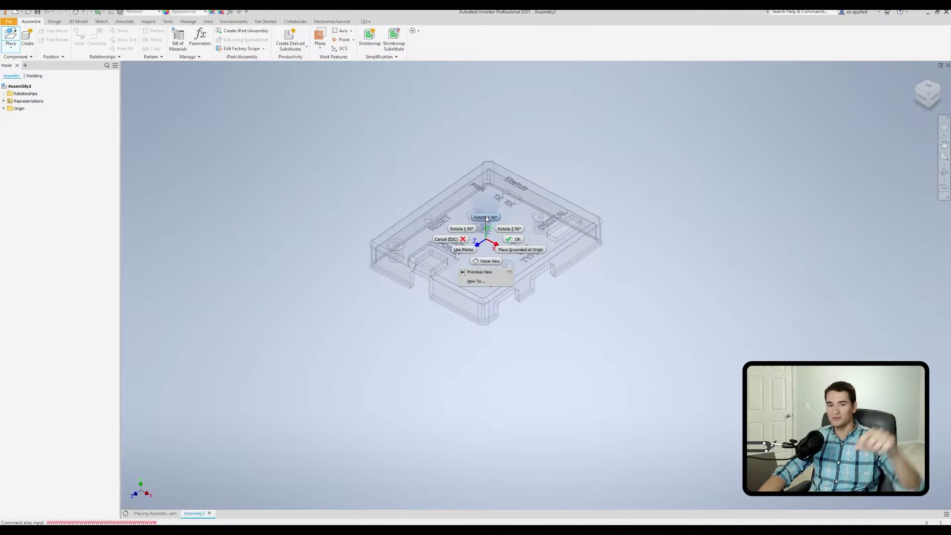
Step: Rotate the enclosure cover preview about the Y axis in 90° increments through a full turn
{"action": "left_click", "coordinate": [486, 218]}
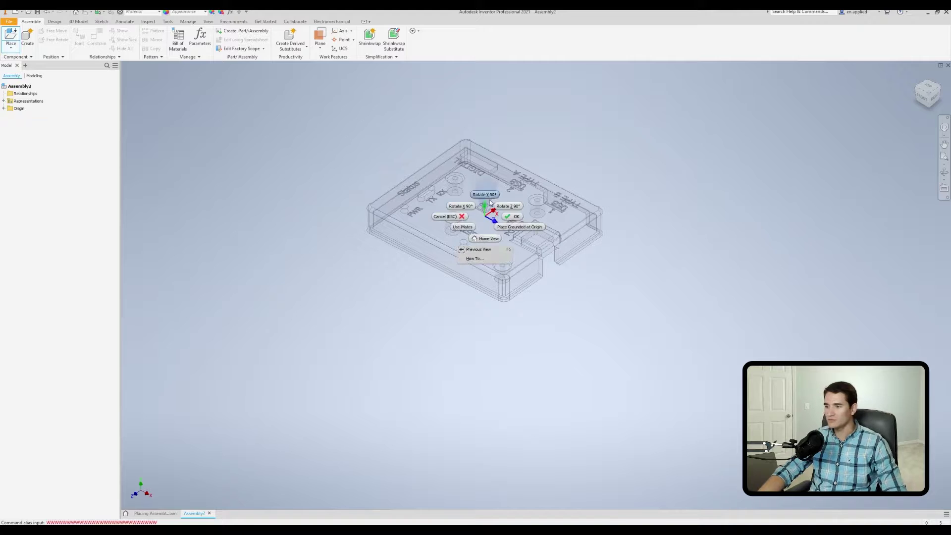
{"action": "left_click", "coordinate": [487, 217]}
{"action": "left_click", "coordinate": [490, 216]}
{"action": "left_click", "coordinate": [494, 193]}
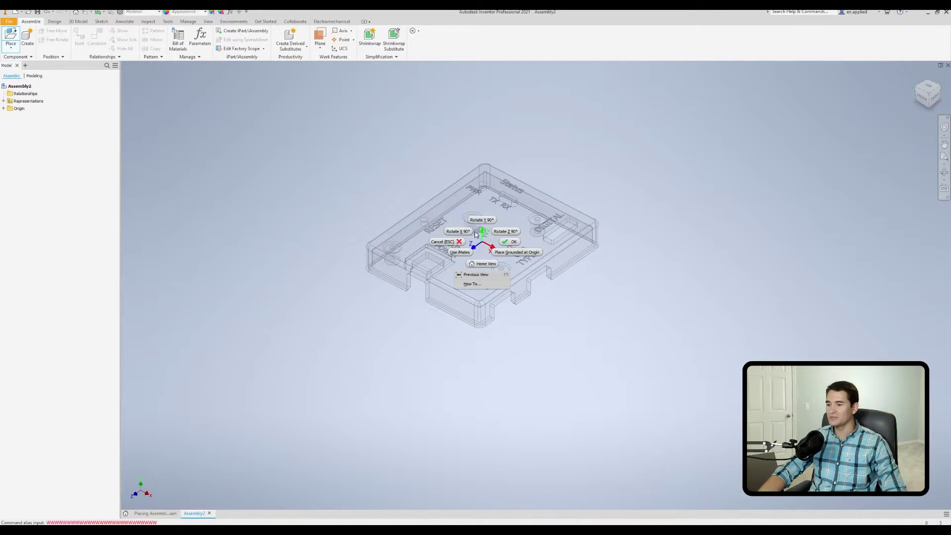
Step: Rotate the enclosure cover preview about the X axis in 90° increments through a full turn
{"action": "left_click", "coordinate": [458, 231]}
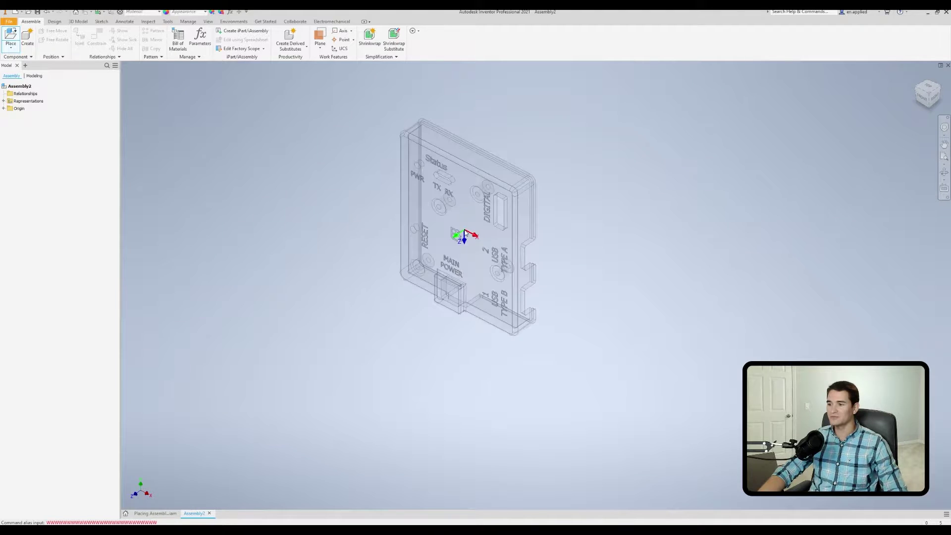
{"action": "left_click", "coordinate": [450, 222]}
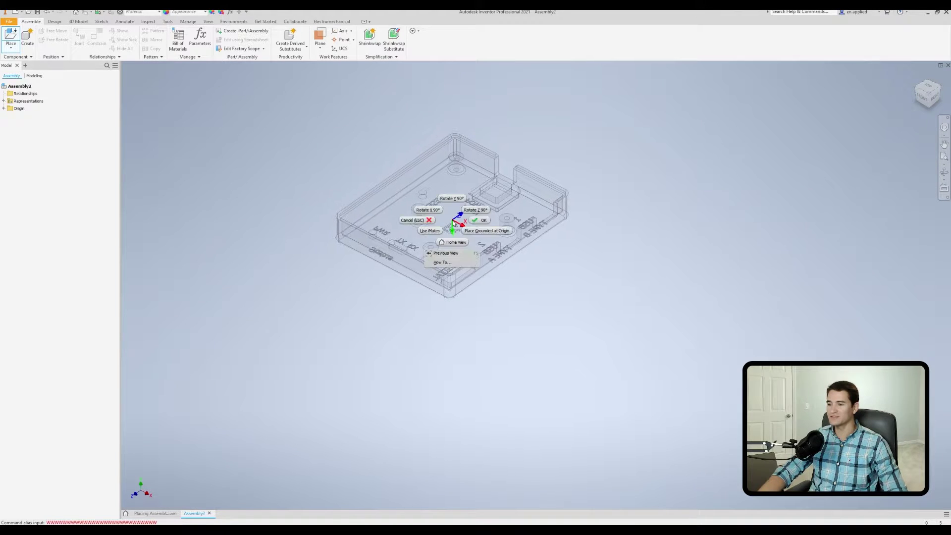
{"action": "left_click", "coordinate": [451, 219]}
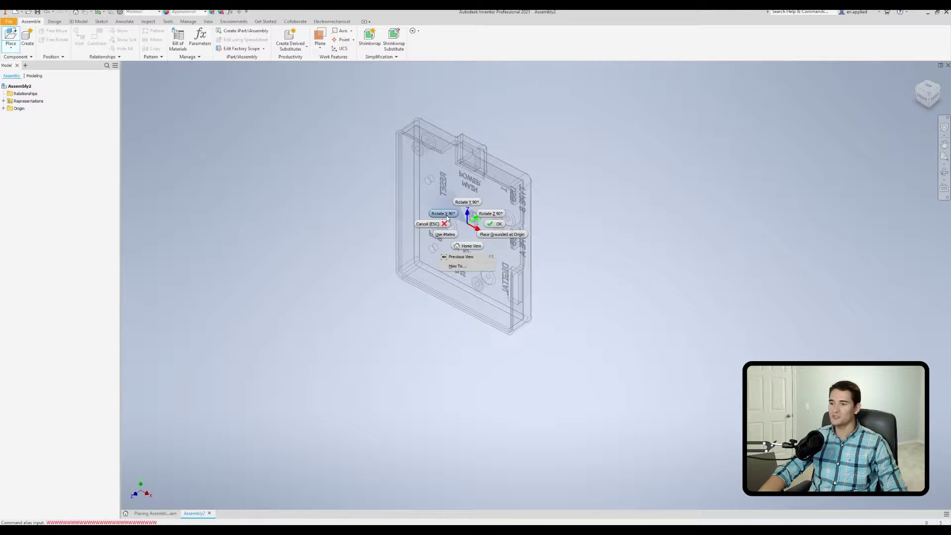
{"action": "left_click", "coordinate": [453, 220]}
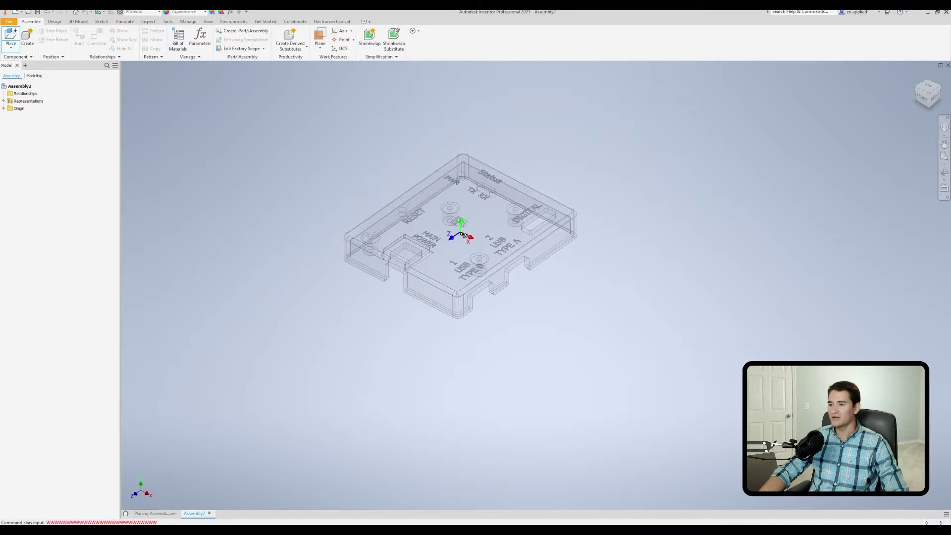
Step: Return to the home view and place the enclosure cover grounded at the origin
{"action": "right_click", "coordinate": [460, 235]}
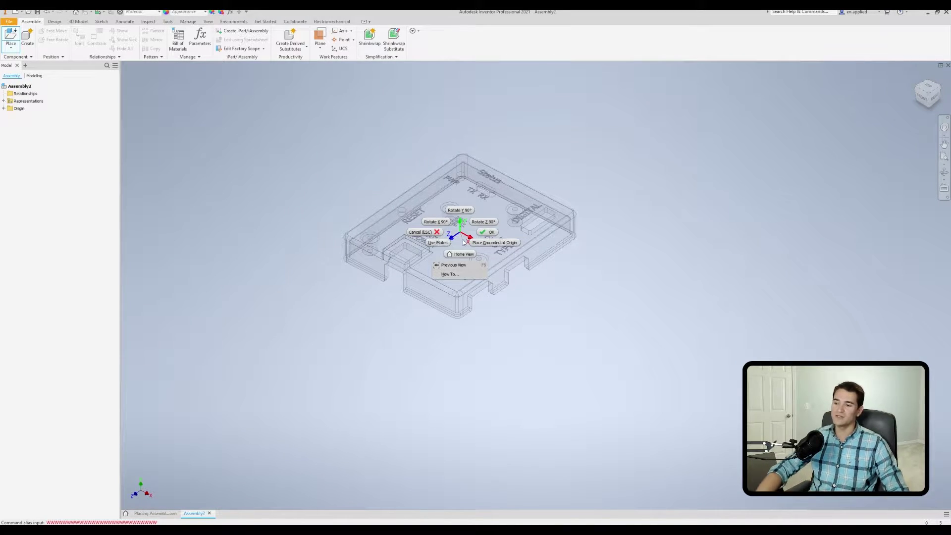
{"action": "left_click", "coordinate": [466, 255]}
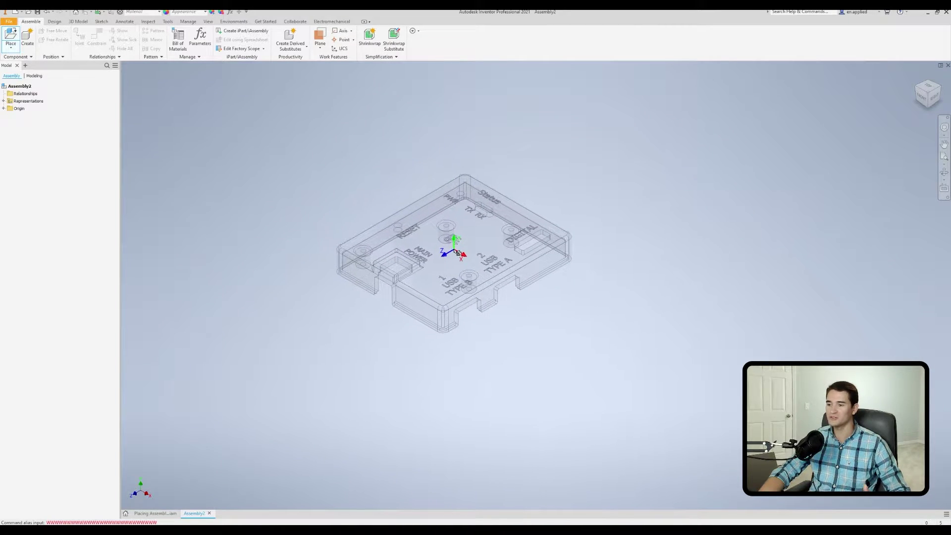
{"action": "right_click", "coordinate": [458, 253]}
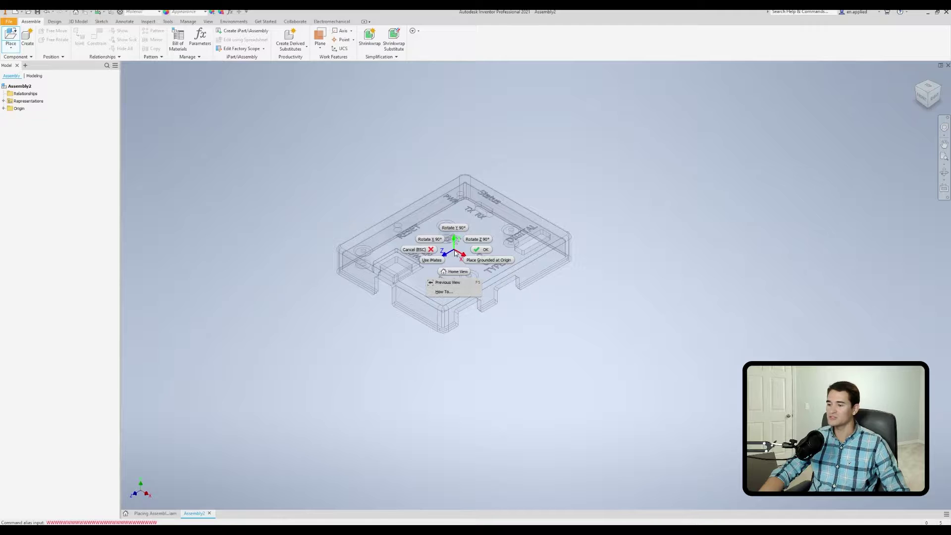
{"action": "left_click", "coordinate": [481, 261]}
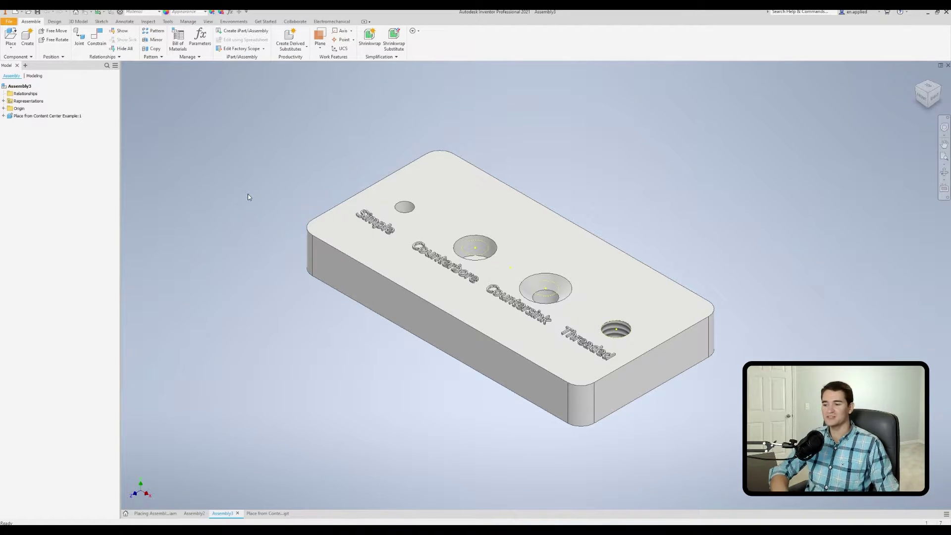
Step: In the assembly with the four-hole plate, bring in the Cross Recessed Binding Head Machine Screw - Type I - Inch from Content Center
{"action": "left_click", "coordinate": [356, 210]}
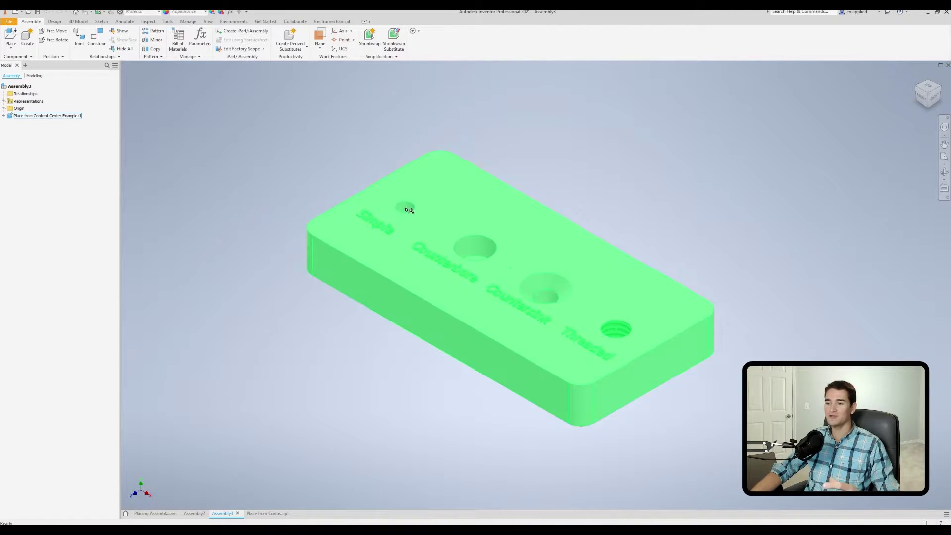
{"action": "left_click", "coordinate": [224, 138]}
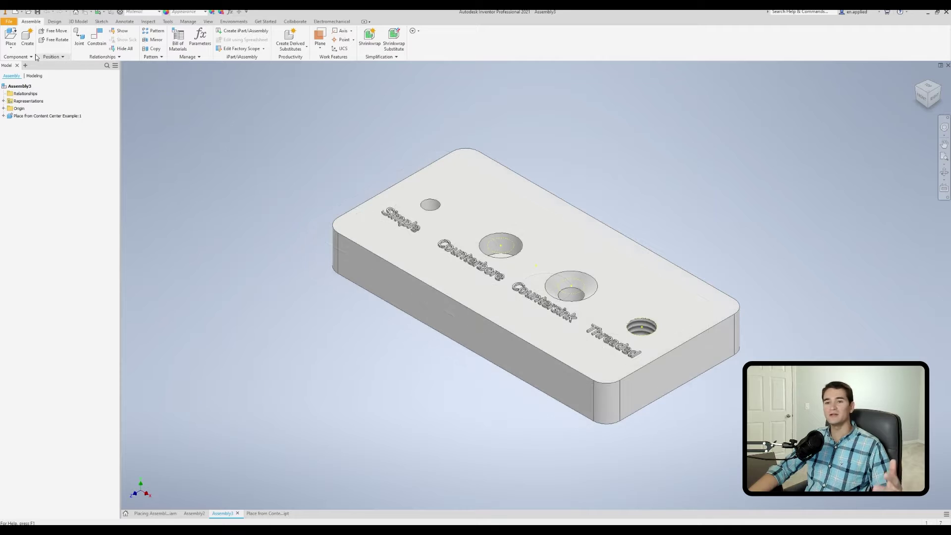
{"action": "left_click", "coordinate": [14, 50]}
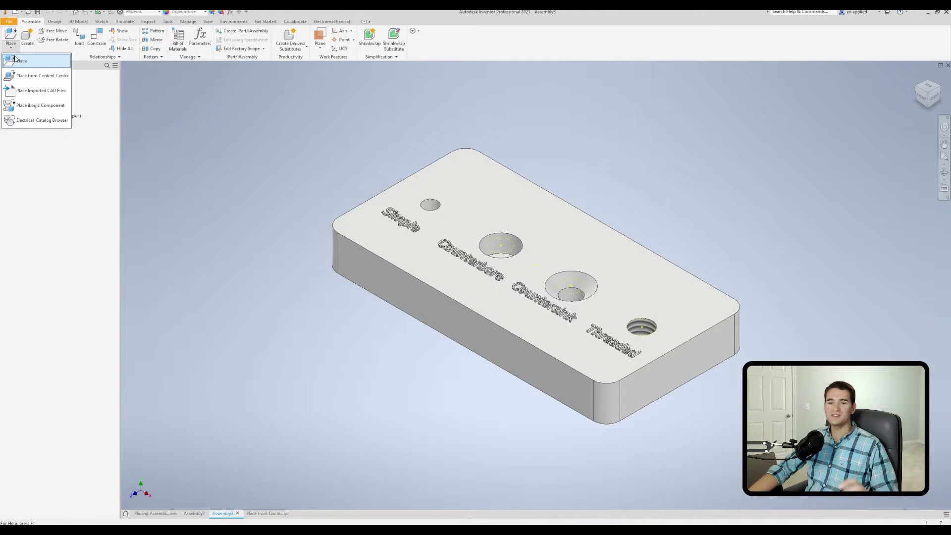
{"action": "left_click", "coordinate": [35, 77]}
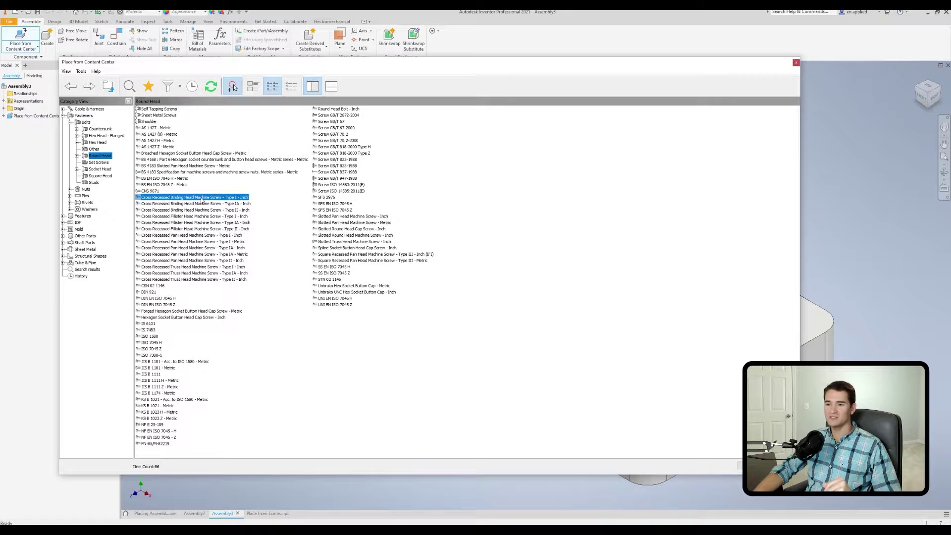
{"action": "double_click", "coordinate": [202, 198]}
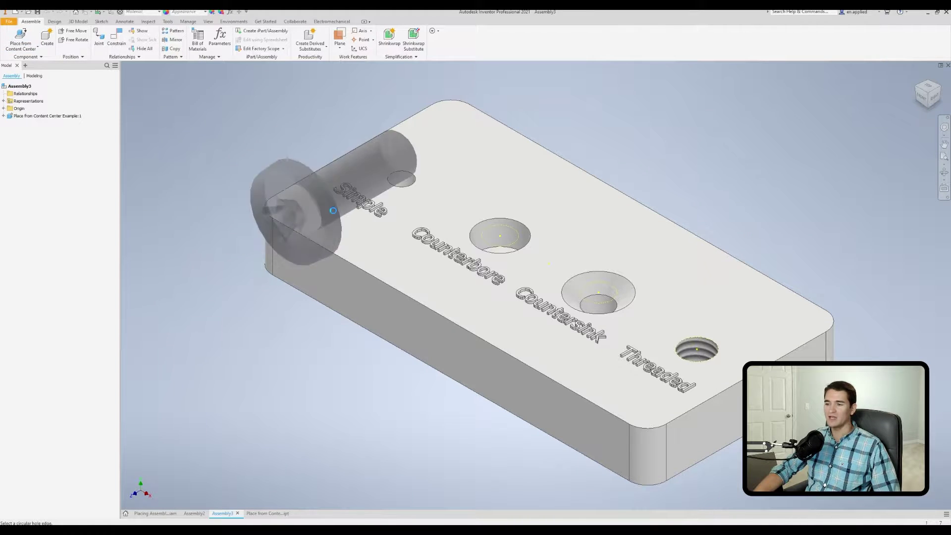
Step: Fit the screw to the Simple hole and seat its head on the plate's top face
{"action": "scroll", "coordinate": [316, 211], "scroll_direction": "up", "scroll_amount": 5}
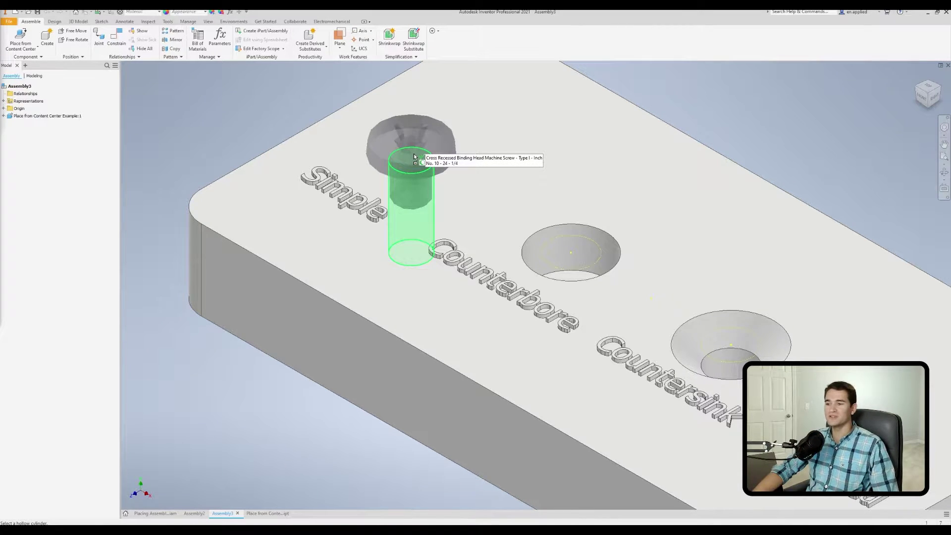
{"action": "left_click", "coordinate": [414, 157]}
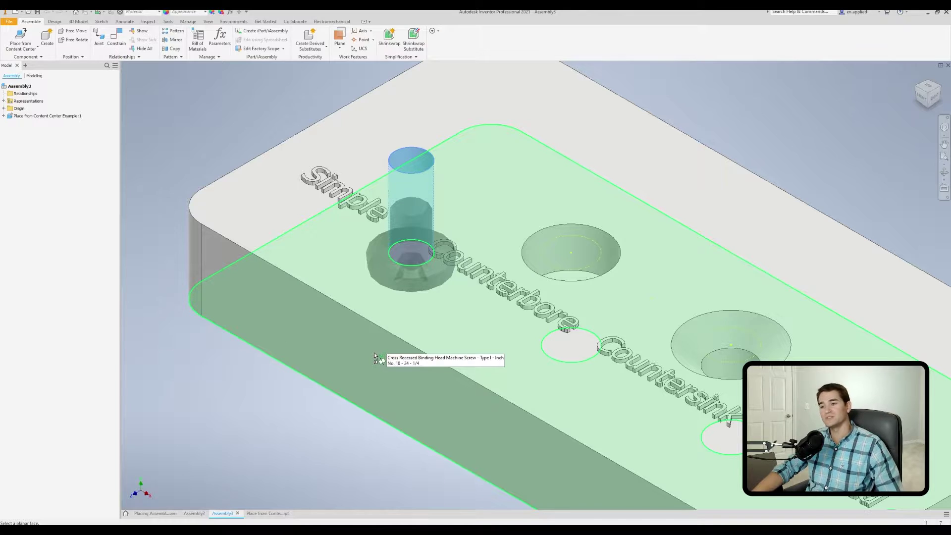
{"action": "left_click", "coordinate": [452, 175]}
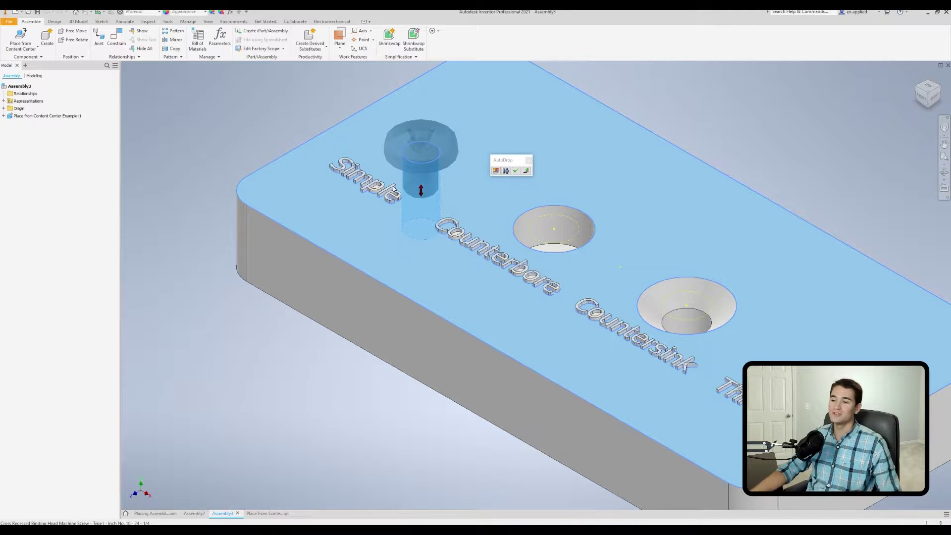
Step: Lengthen the screw in the Simple hole to size No. 10 - 24 - 1 5/8
{"action": "left_click_drag", "start_coordinate": [420, 197], "coordinate": [427, 341]}
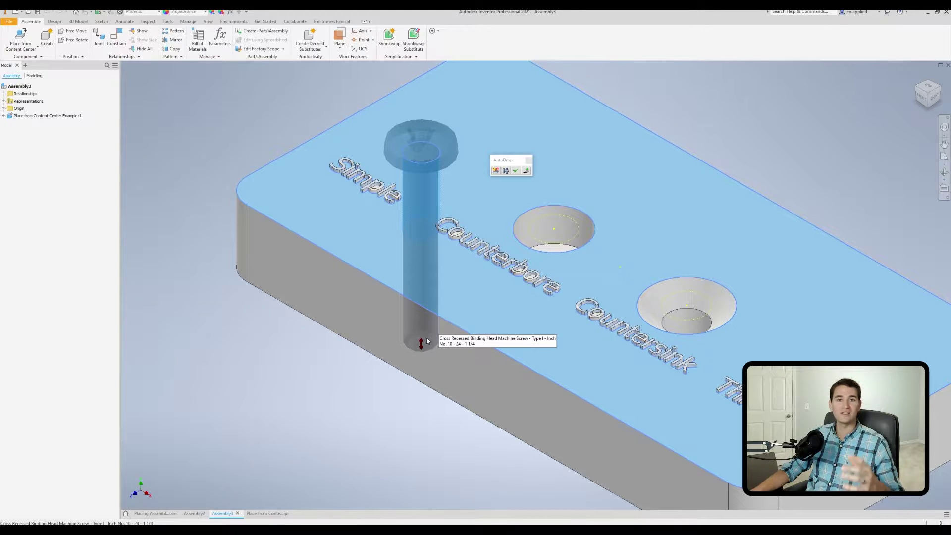
{"action": "left_click_drag", "start_coordinate": [427, 340], "coordinate": [414, 406]}
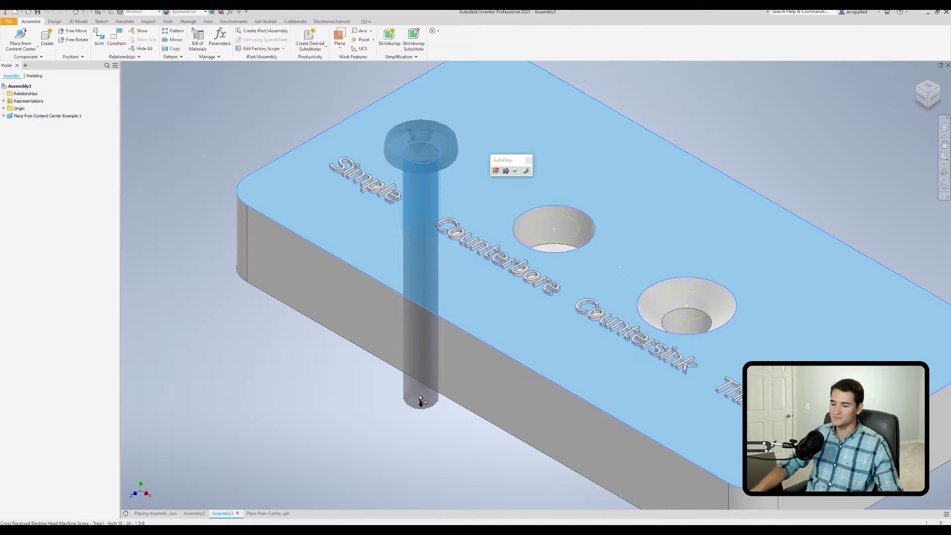
{"action": "middle_click_drag", "start_coordinate": [443, 427], "coordinate": [490, 299]}
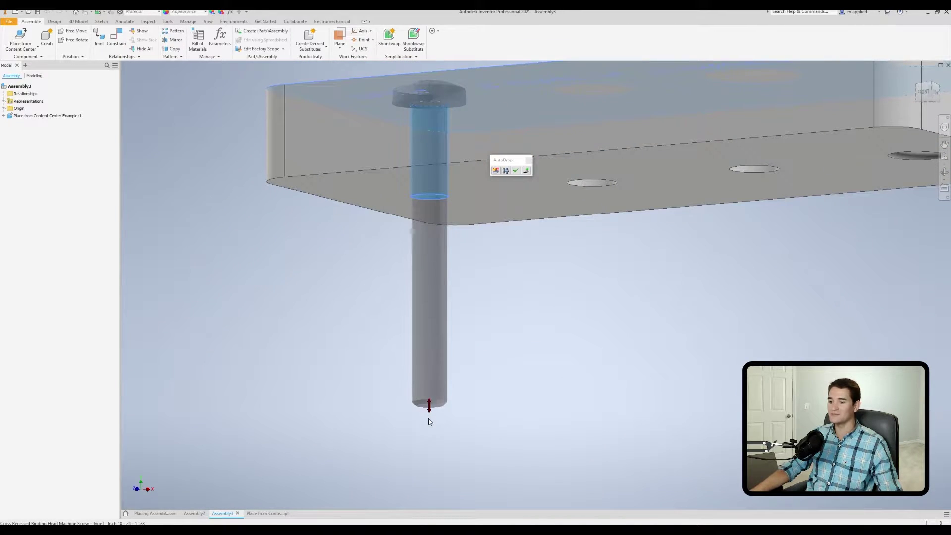
{"action": "middle_click_drag", "start_coordinate": [451, 335], "coordinate": [474, 279], "text": "shift"}
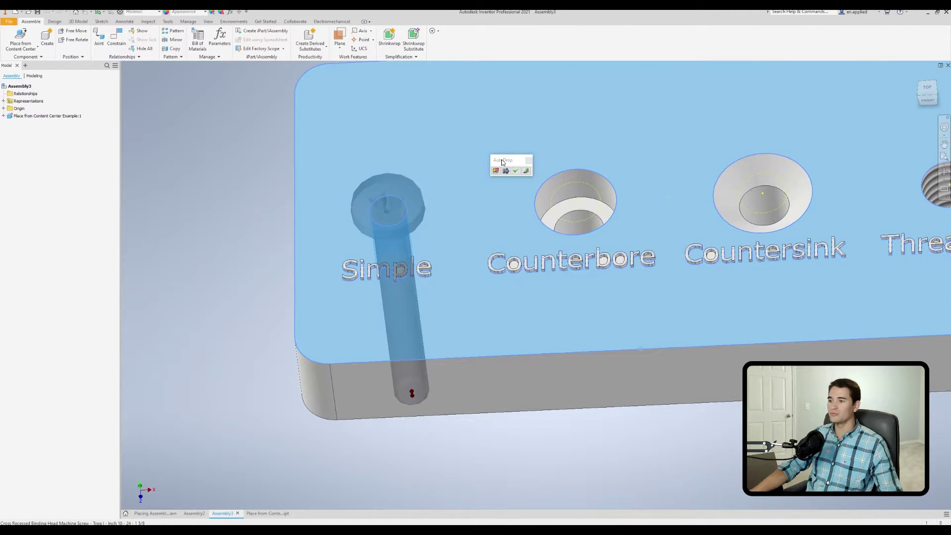
Step: Open the screw's size settings and accept thread #10, nominal length 1.625 inch and thread type UNC
{"action": "left_click", "coordinate": [420, 199]}
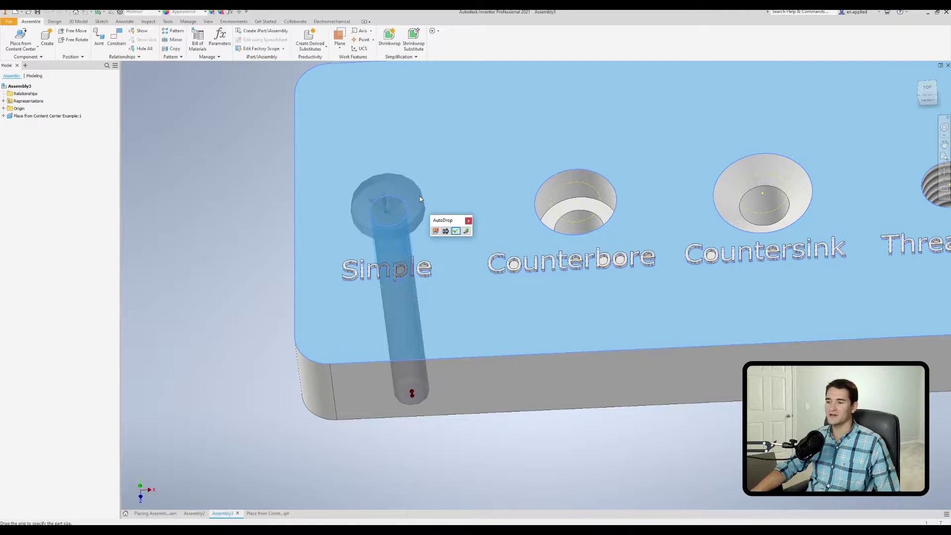
{"action": "left_click", "coordinate": [435, 230]}
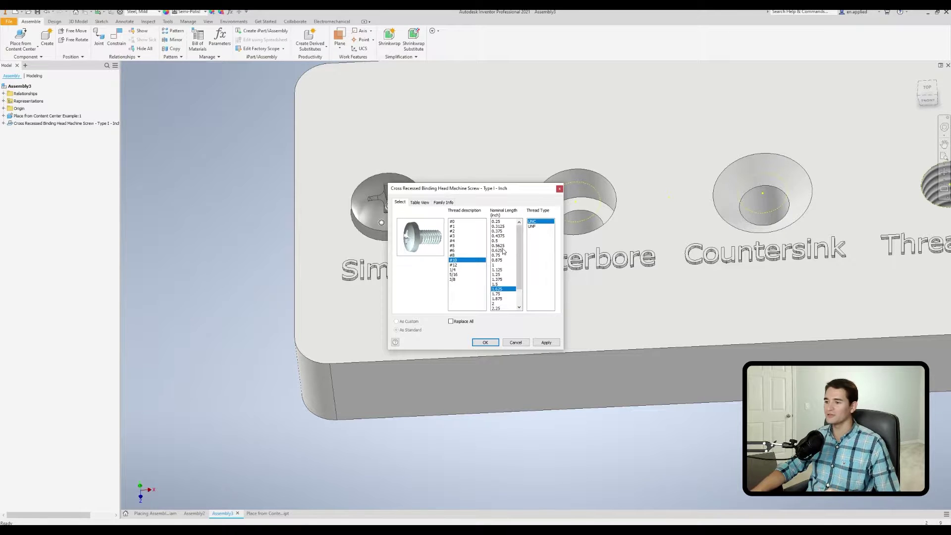
{"action": "left_click", "coordinate": [485, 342]}
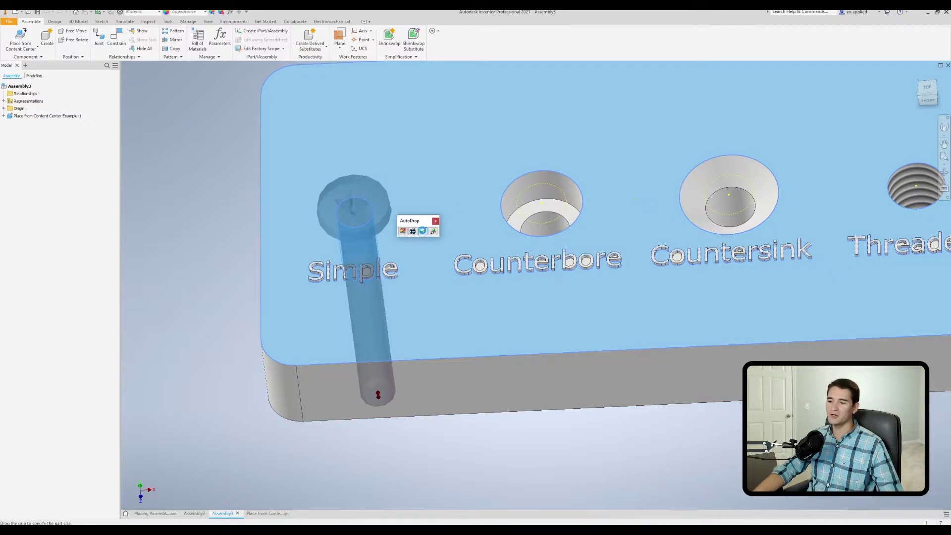
Step: Apply the 10 - 24 - 1 5/8 UNC screw to the Simple hole and try another copy on the Counterbore hole
{"action": "left_click", "coordinate": [429, 226]}
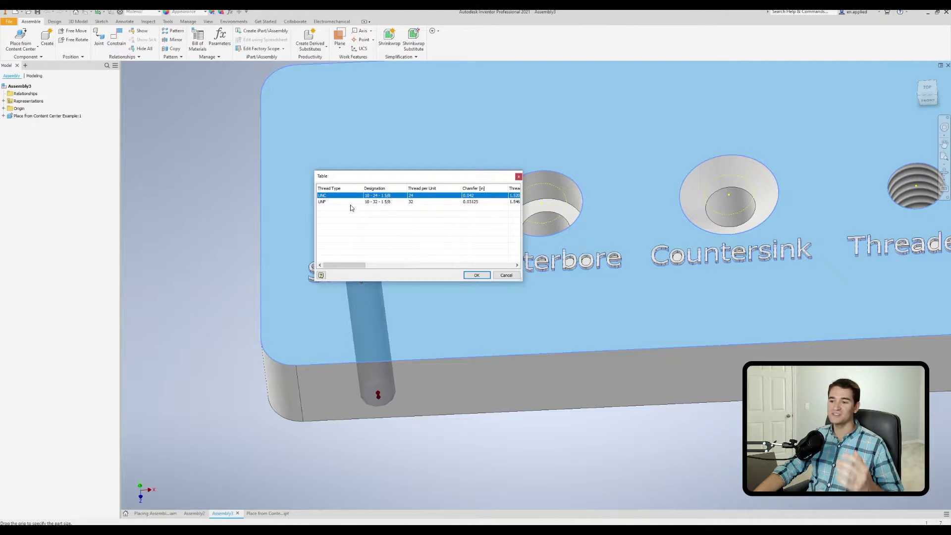
{"action": "left_click", "coordinate": [476, 276]}
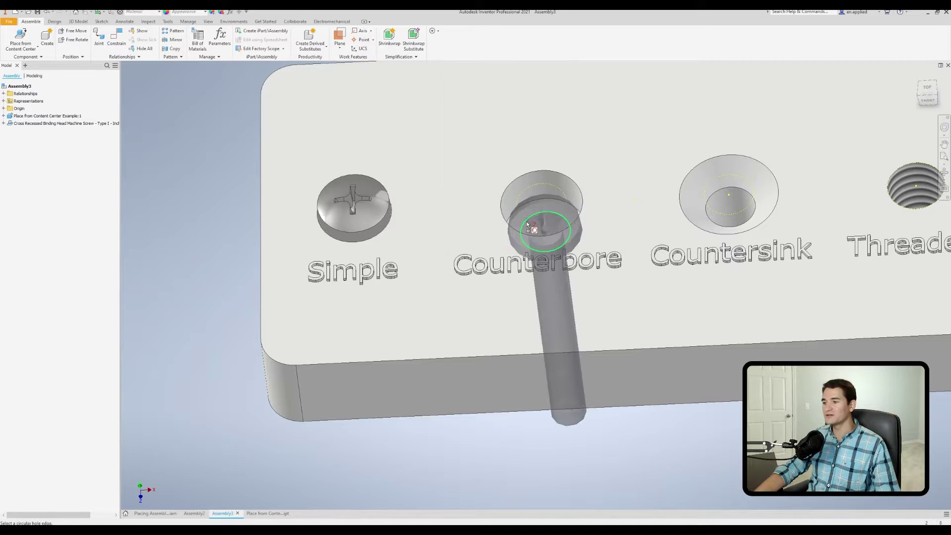
{"action": "left_click", "coordinate": [527, 225]}
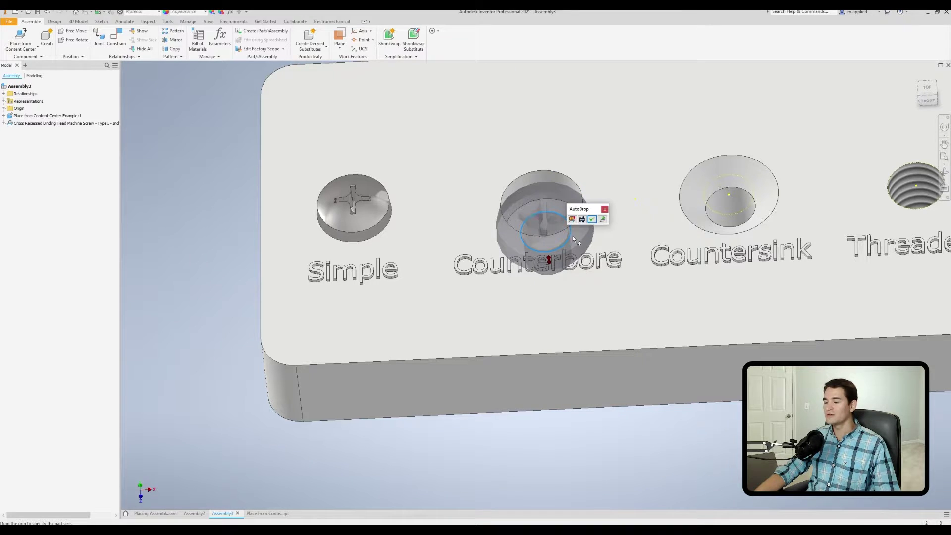
Step: Place the binding head screw in the Simple hole as 10 - 24 - 1 5/8 with thread type UNC
{"action": "left_click", "coordinate": [347, 218]}
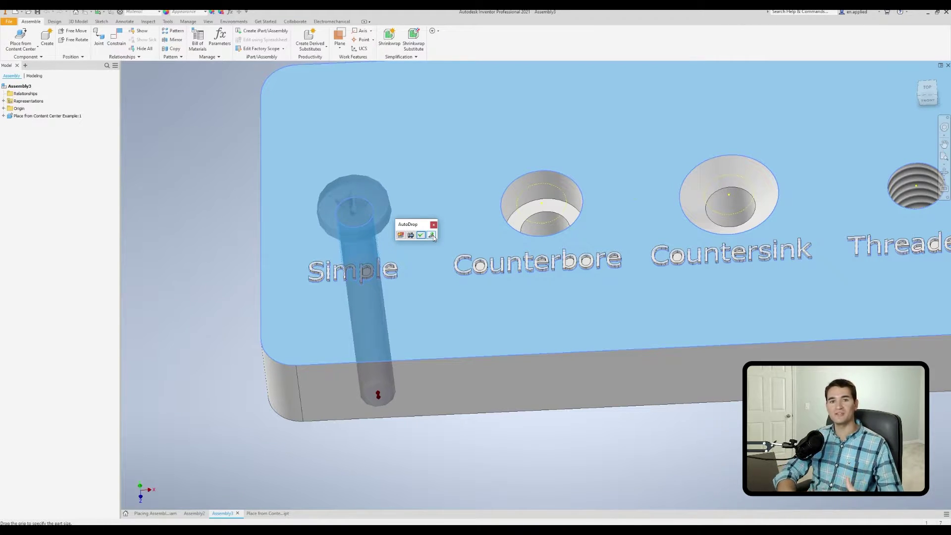
{"action": "left_click", "coordinate": [432, 236]}
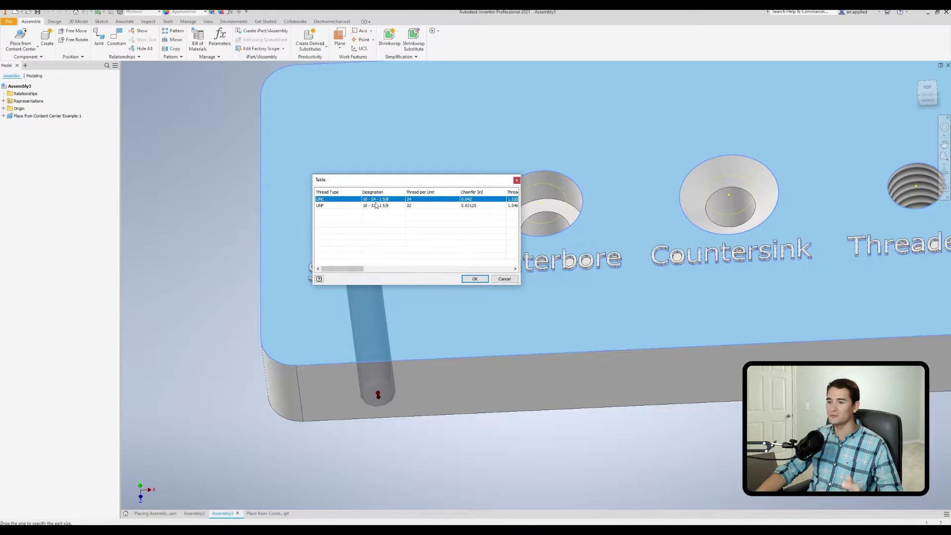
{"action": "left_click", "coordinate": [474, 279]}
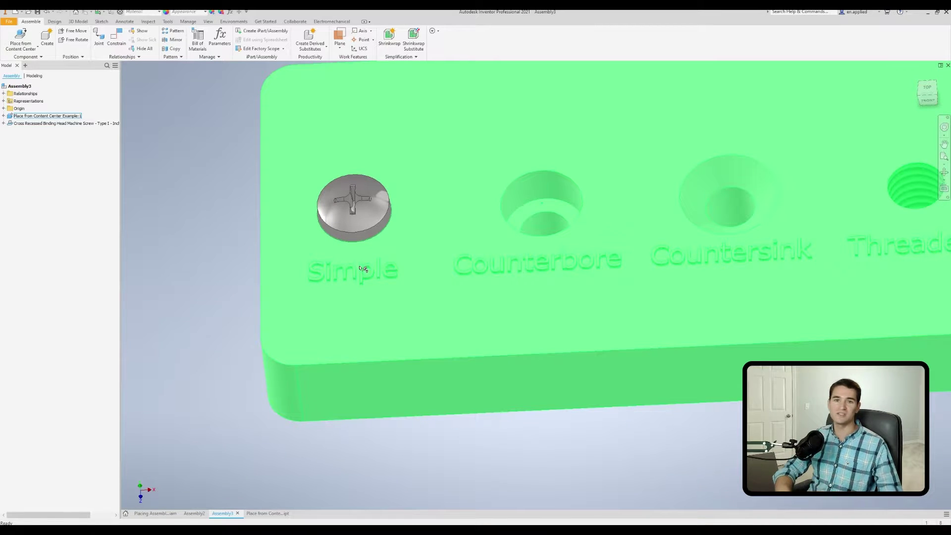
Step: Bring in the Hexagon Socket Head Cap Screw - Inch from the Socket Head bolts in Content Center
{"action": "key", "text": "F6"}
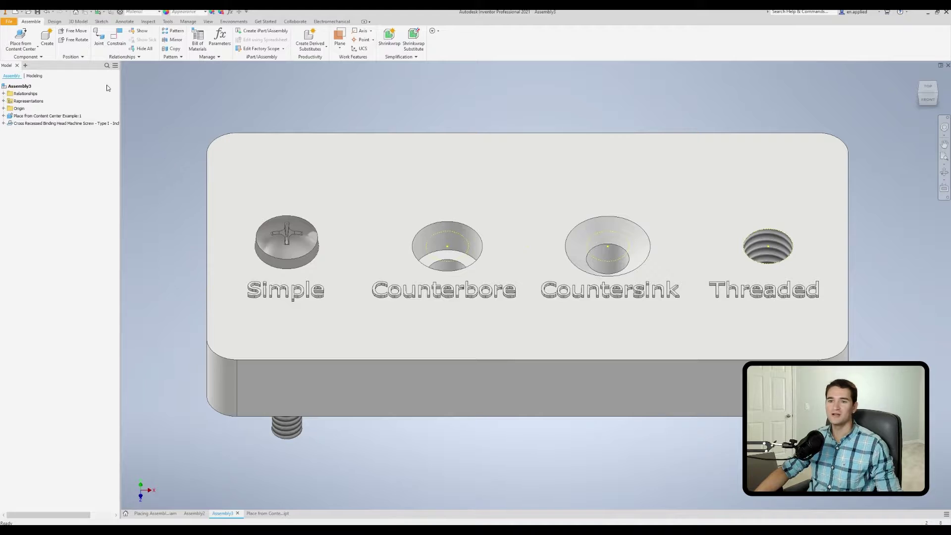
{"action": "left_click", "coordinate": [19, 35]}
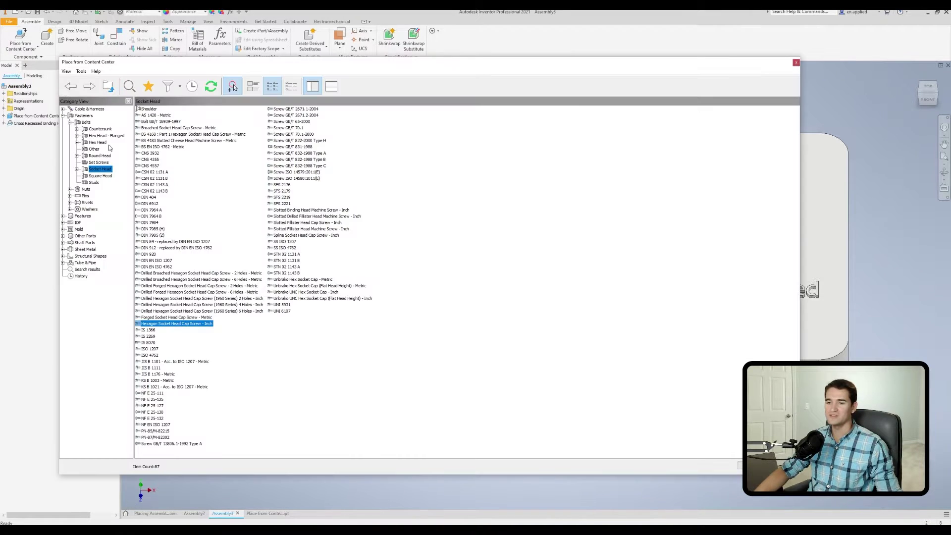
{"action": "double_click", "coordinate": [194, 325]}
{"action": "scroll", "coordinate": [493, 268], "scroll_direction": "up", "scroll_amount": 3}
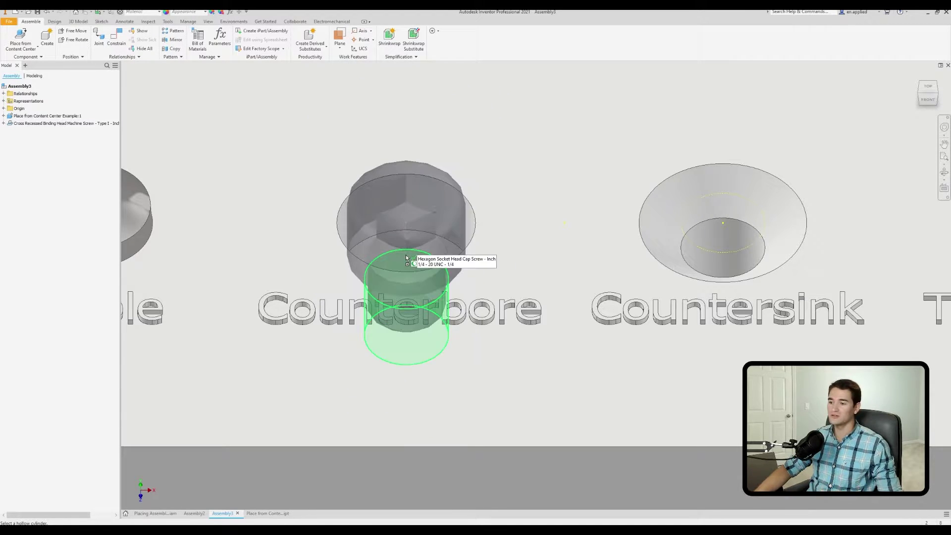
Step: Fit the socket head cap screw to the Counterbore hole, seat its head on the counterbore's floor and finish the placement
{"action": "left_click", "coordinate": [406, 258]}
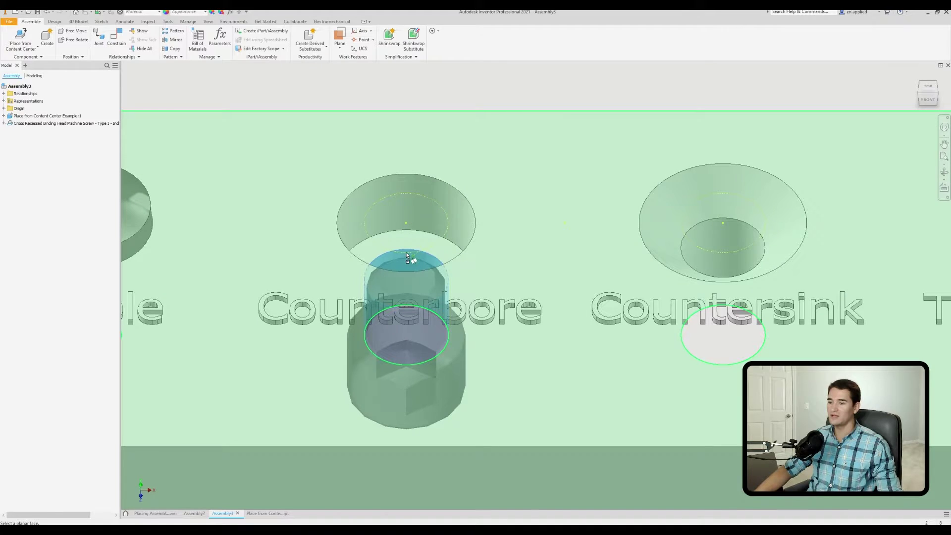
{"action": "left_click", "coordinate": [451, 258]}
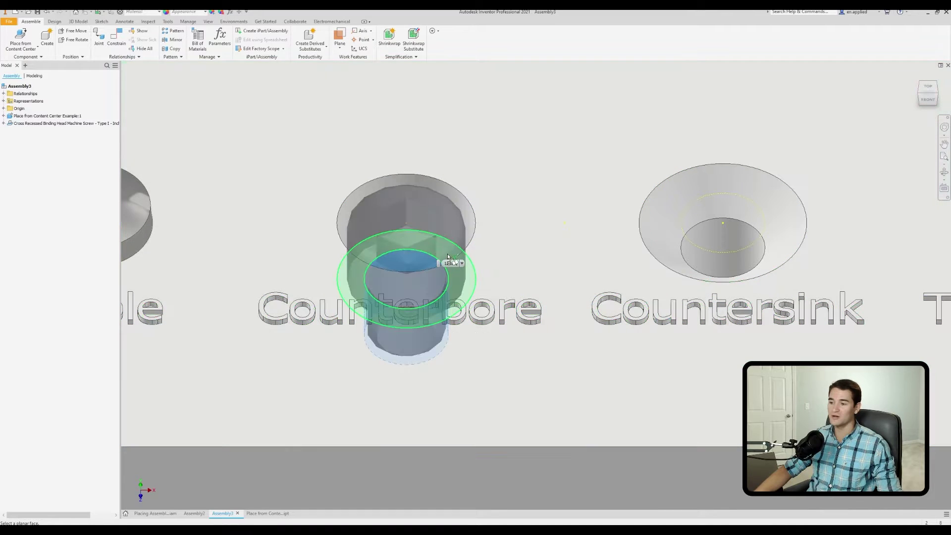
{"action": "scroll", "coordinate": [447, 268], "scroll_direction": "down", "scroll_amount": 5}
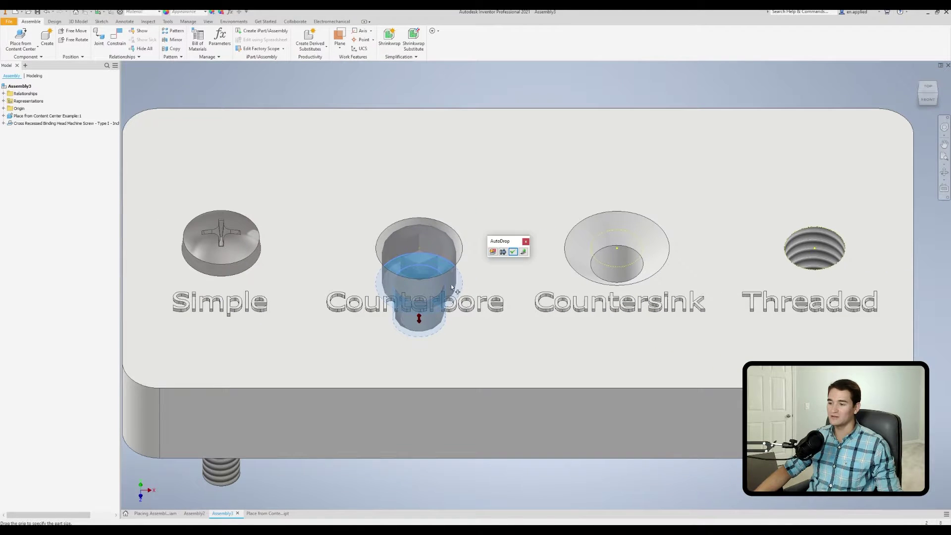
{"action": "left_click", "coordinate": [513, 251]}
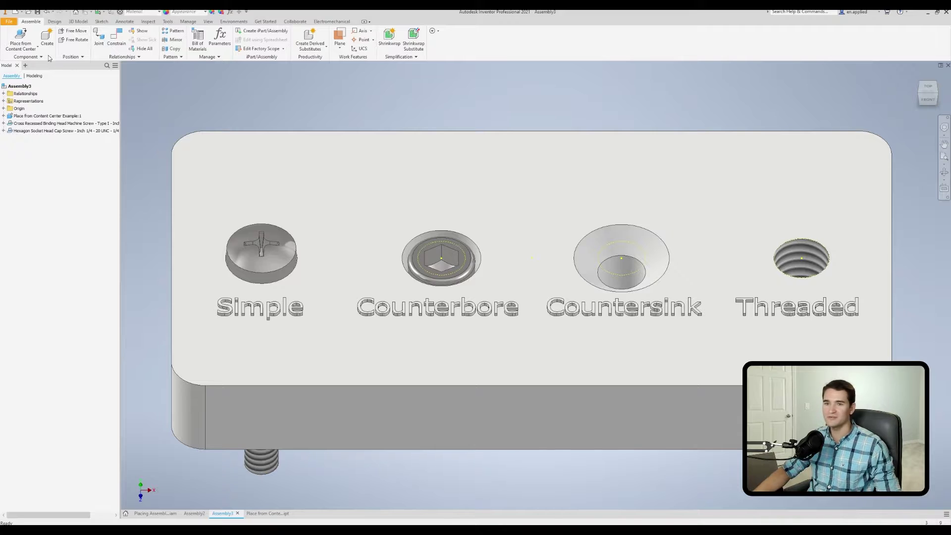
Step: Bring in the Slotted 100° Flat Countersunk Head Machine Screw - Inch from the Countersunk bolts in Content Center
{"action": "left_click", "coordinate": [22, 45]}
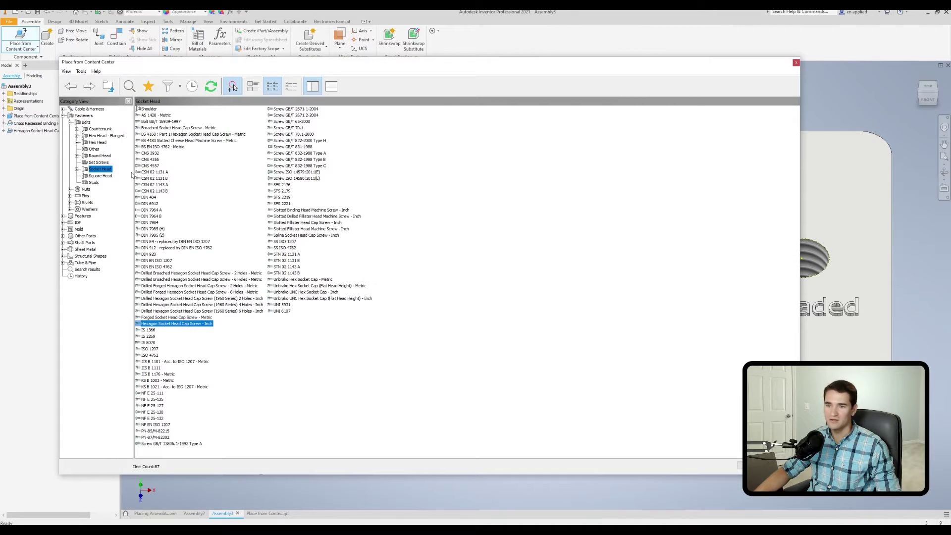
{"action": "left_click", "coordinate": [98, 130]}
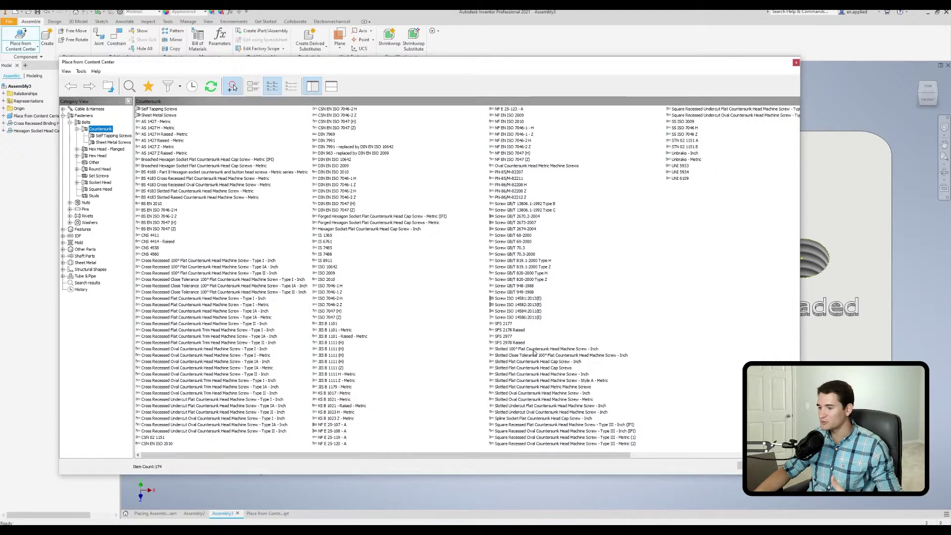
{"action": "double_click", "coordinate": [534, 350]}
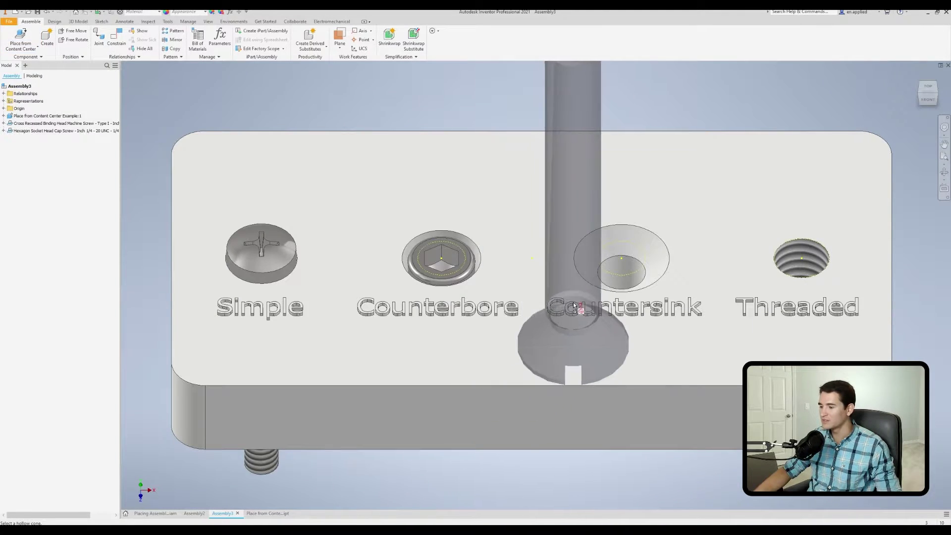
Step: Fit the countersunk screw to the Countersink hole's bore and seat its head on the conical face
{"action": "left_click", "coordinate": [615, 278]}
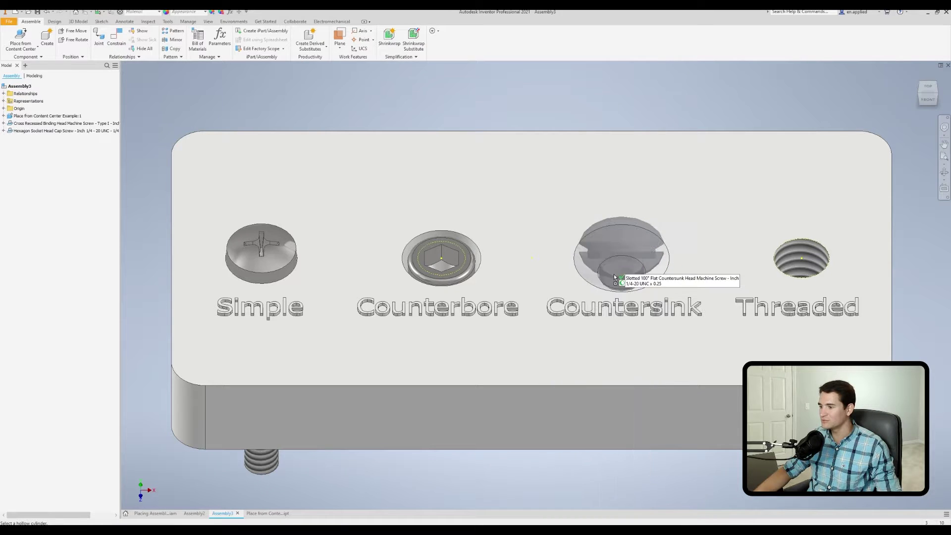
{"action": "left_click", "coordinate": [616, 275]}
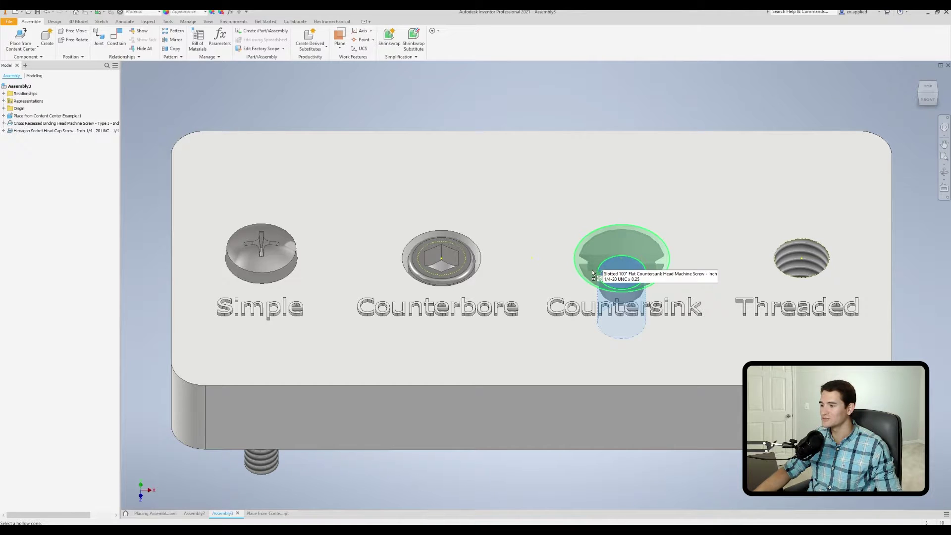
{"action": "left_click", "coordinate": [592, 273]}
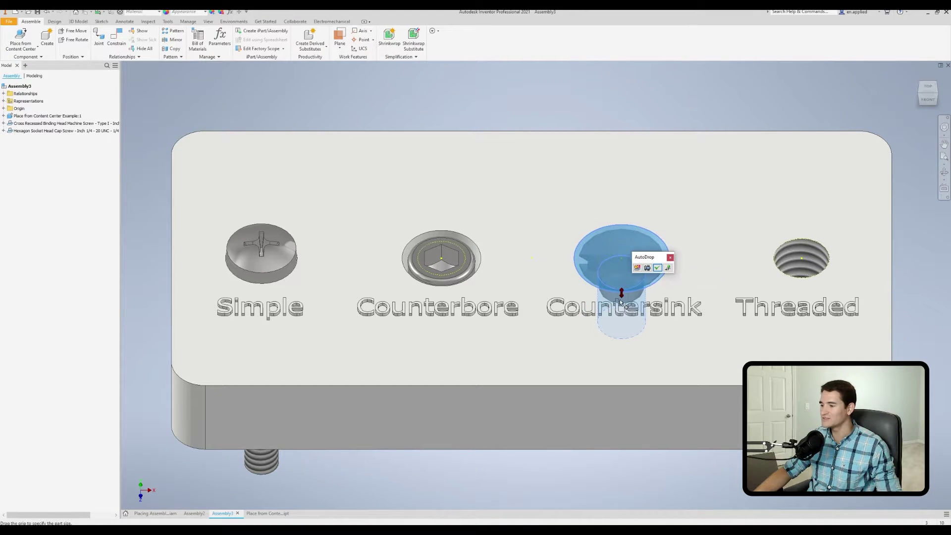
Step: Lengthen the countersunk screw to 1/4-20 UNC x 0.875 and place it with thread type UNC
{"action": "left_click_drag", "start_coordinate": [621, 297], "coordinate": [621, 315]}
{"action": "left_click_drag", "start_coordinate": [620, 384], "coordinate": [621, 384]}
{"action": "left_click", "coordinate": [669, 269]}
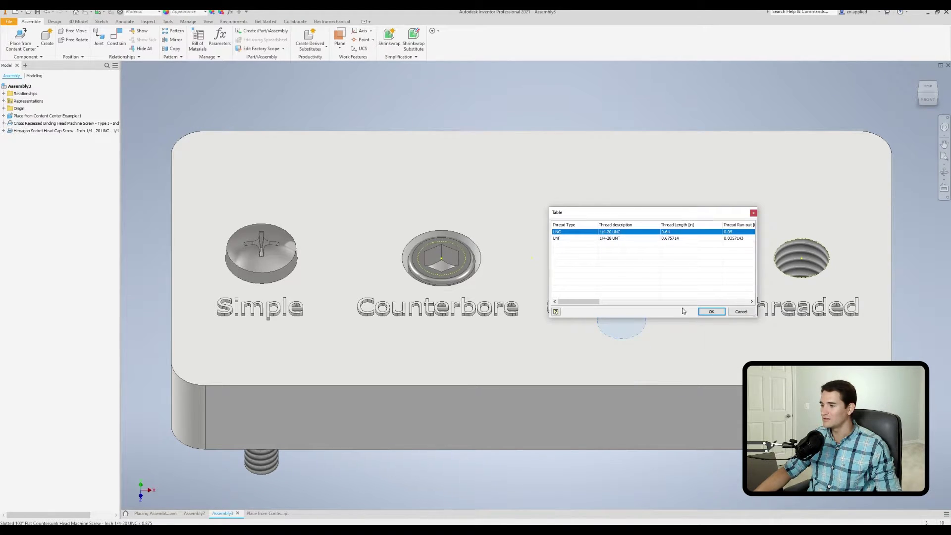
{"action": "left_click", "coordinate": [716, 313]}
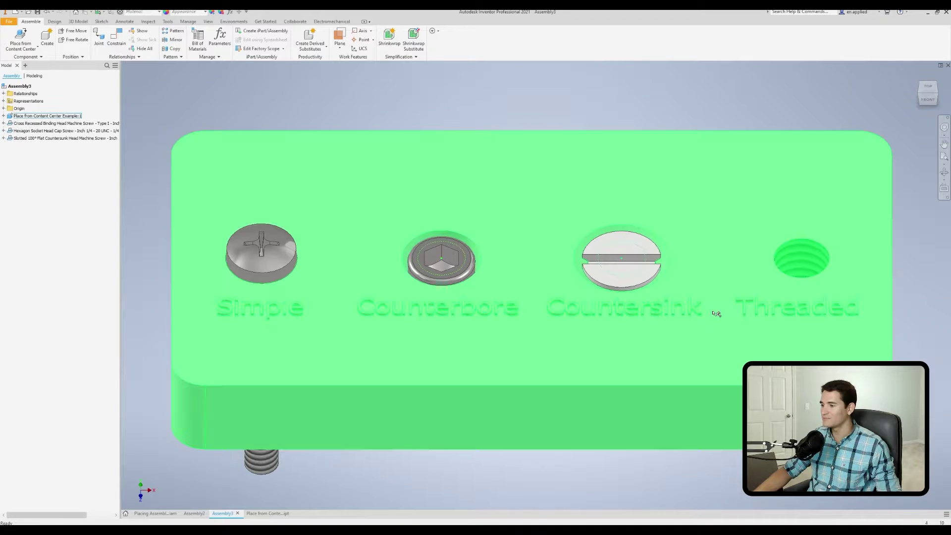
Step: Bring in another Cross Recessed Binding Head Machine Screw - Type I - Inch from Content Center
{"action": "middle_click_drag", "start_coordinate": [537, 410], "coordinate": [533, 378], "text": "shift"}
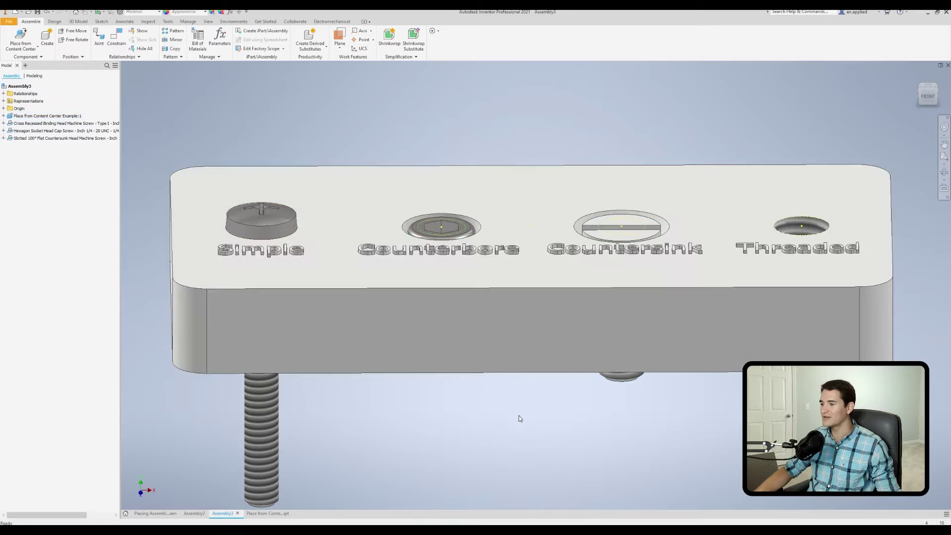
{"action": "middle_click_drag", "start_coordinate": [578, 333], "coordinate": [702, 229], "text": "shift"}
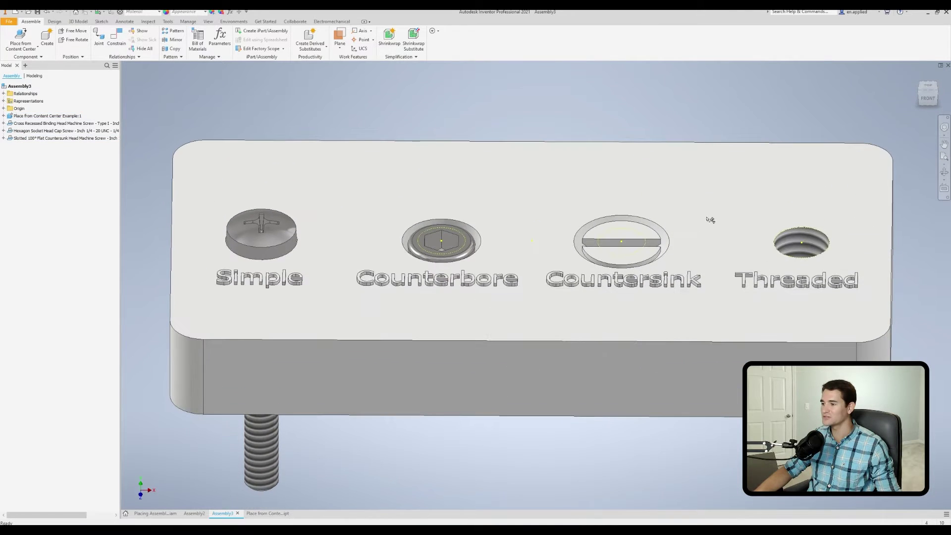
{"action": "key", "text": "Home"}
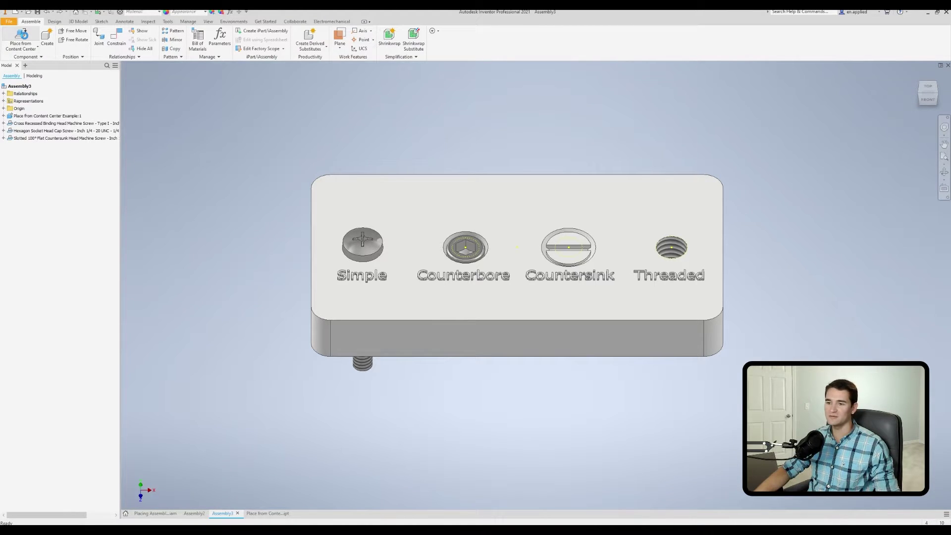
{"action": "left_click", "coordinate": [21, 35]}
{"action": "double_click", "coordinate": [197, 201]}
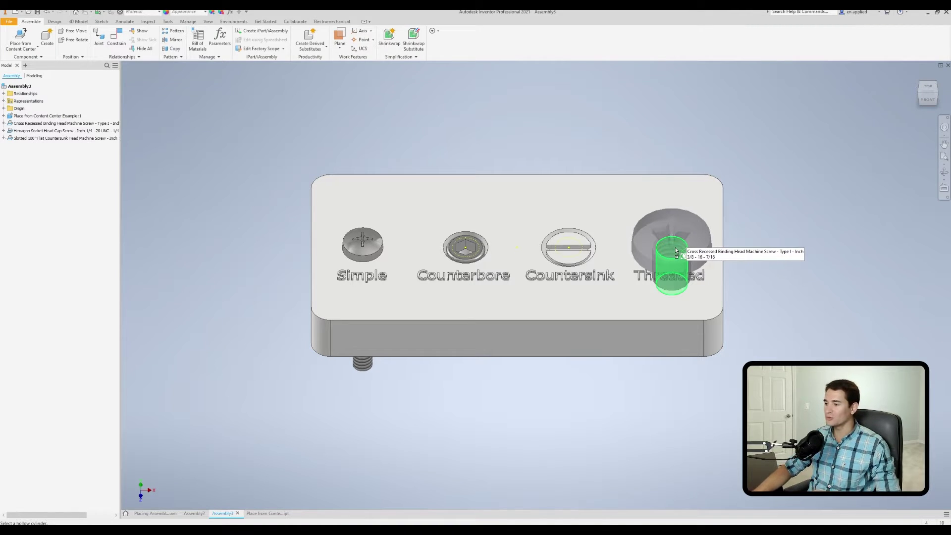
Step: Fit the 3/8 - 16 - 7/16 screw to the Threaded hole, seat its head on the plate's top face and finish the placement
{"action": "left_click", "coordinate": [676, 251]}
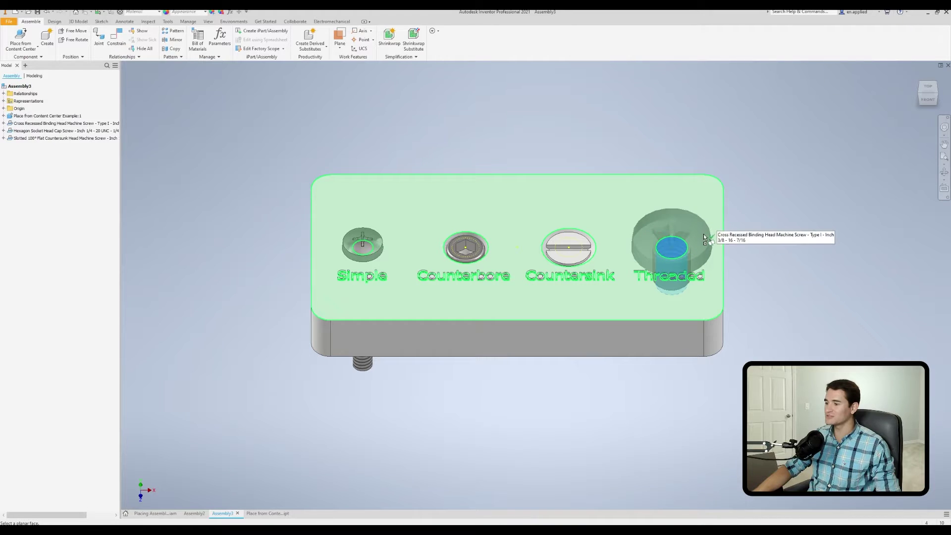
{"action": "left_click", "coordinate": [703, 240]}
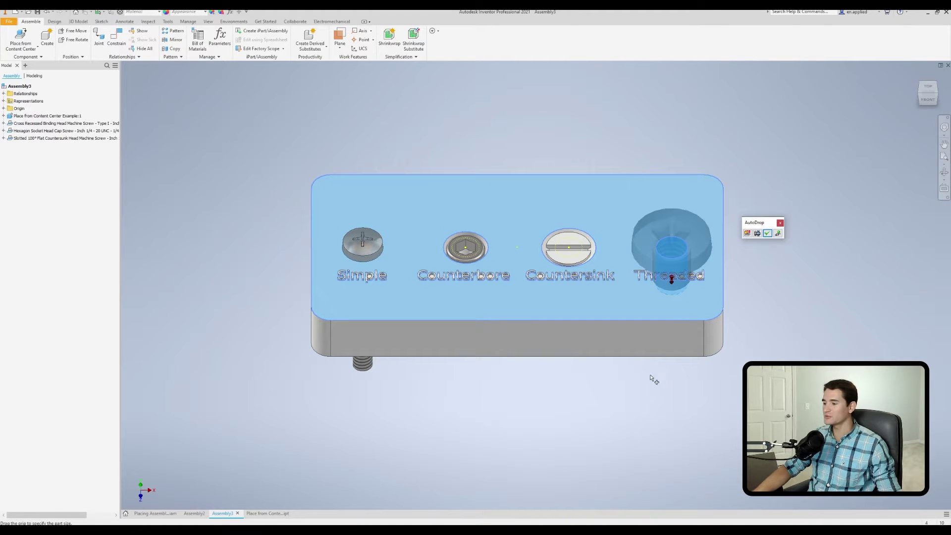
{"action": "middle_click_drag", "start_coordinate": [644, 385], "coordinate": [643, 340], "text": "shift"}
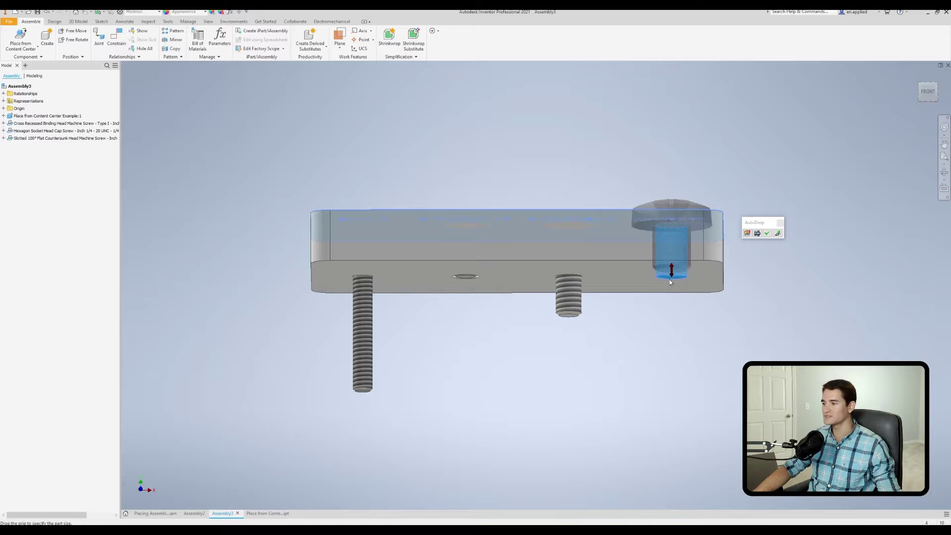
{"action": "middle_click_drag", "start_coordinate": [634, 296], "coordinate": [642, 330], "text": "shift"}
{"action": "left_click", "coordinate": [778, 233]}
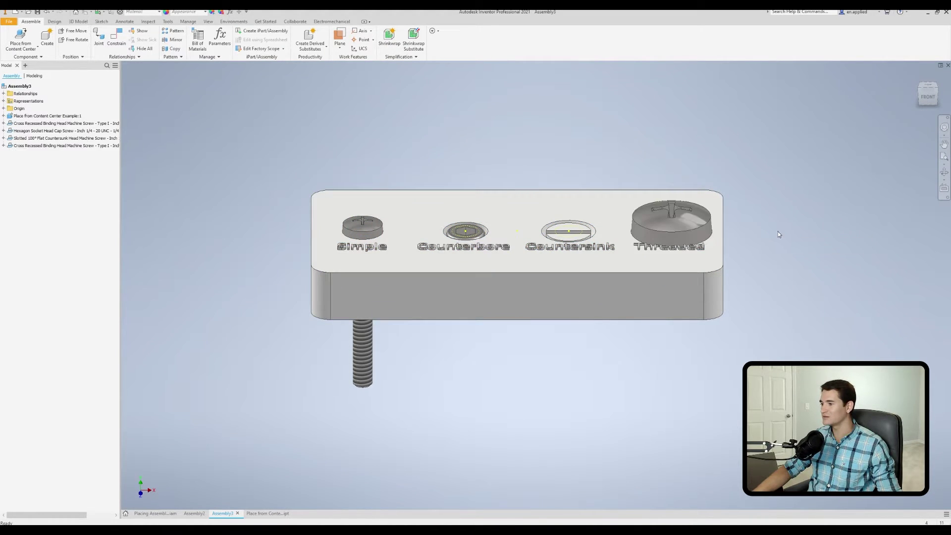
{"action": "middle_click_drag", "start_coordinate": [727, 262], "coordinate": [695, 279], "text": "shift"}
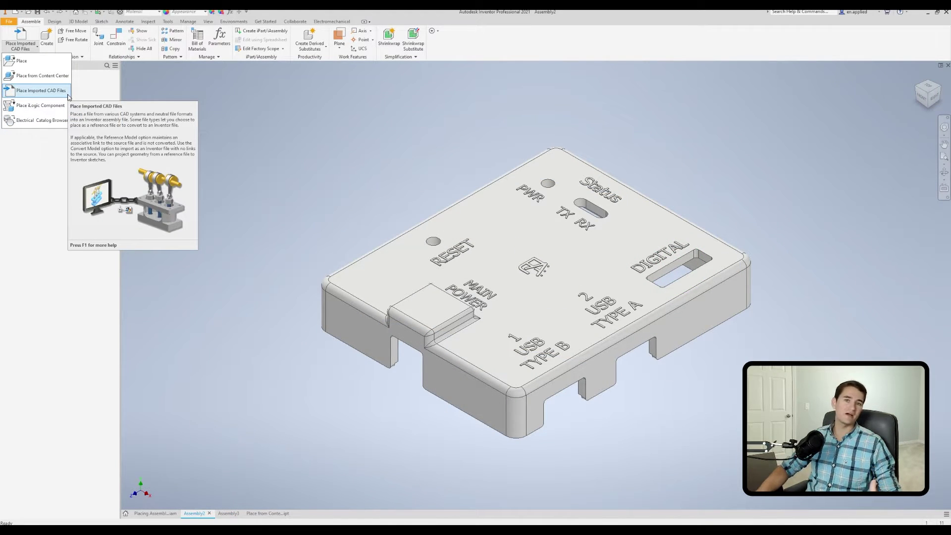
Step: In the enclosure cover assembly, import 47065T142_ALUMINUM T-SLOTTED FRAMING EXTRUSION.STEP as a converted model with solids, surfaces and wires
{"action": "left_click", "coordinate": [68, 94]}
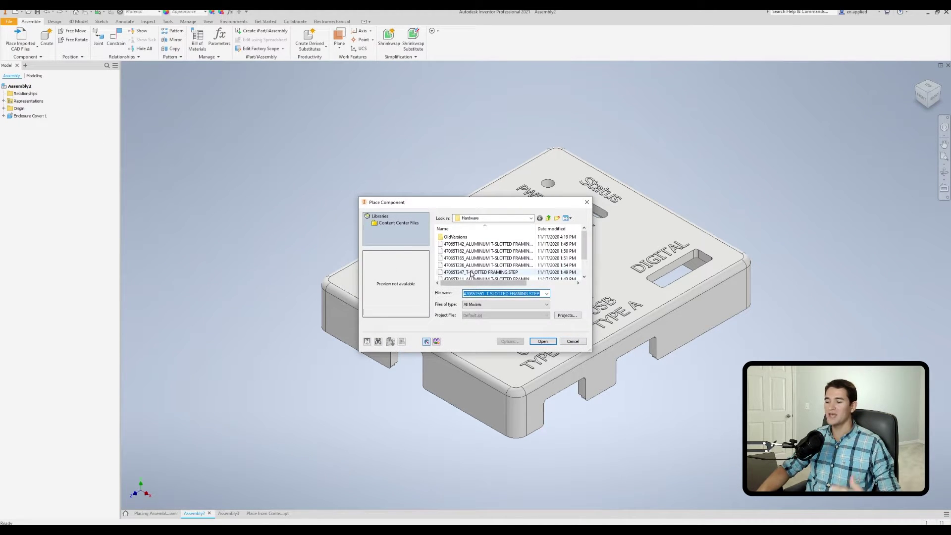
{"action": "double_click", "coordinate": [490, 245]}
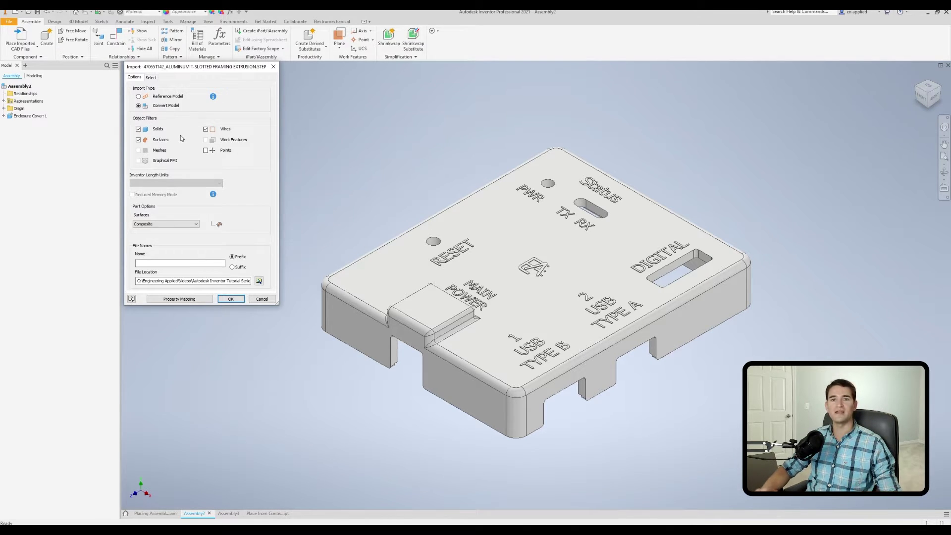
{"action": "left_click", "coordinate": [240, 299]}
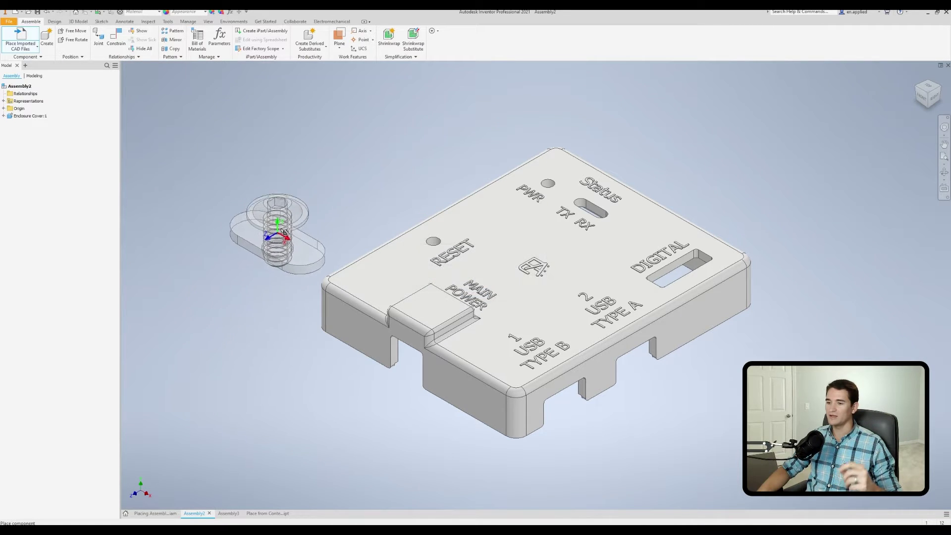
Step: Try to place the imported component in the open space beside the enclosure cover
{"action": "scroll", "coordinate": [278, 235], "scroll_direction": "down", "scroll_amount": 4}
{"action": "scroll", "coordinate": [501, 257], "scroll_direction": "up", "scroll_amount": 3}
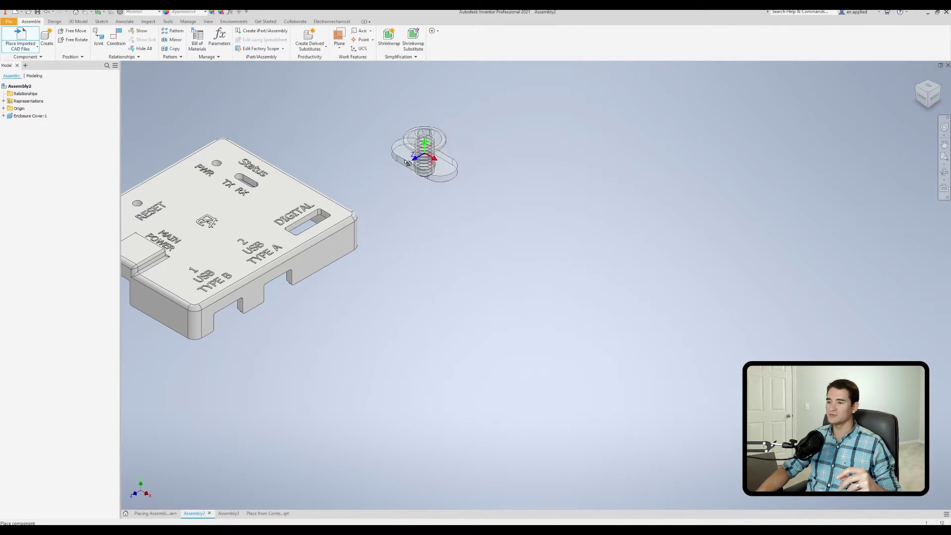
{"action": "right_click", "coordinate": [503, 236]}
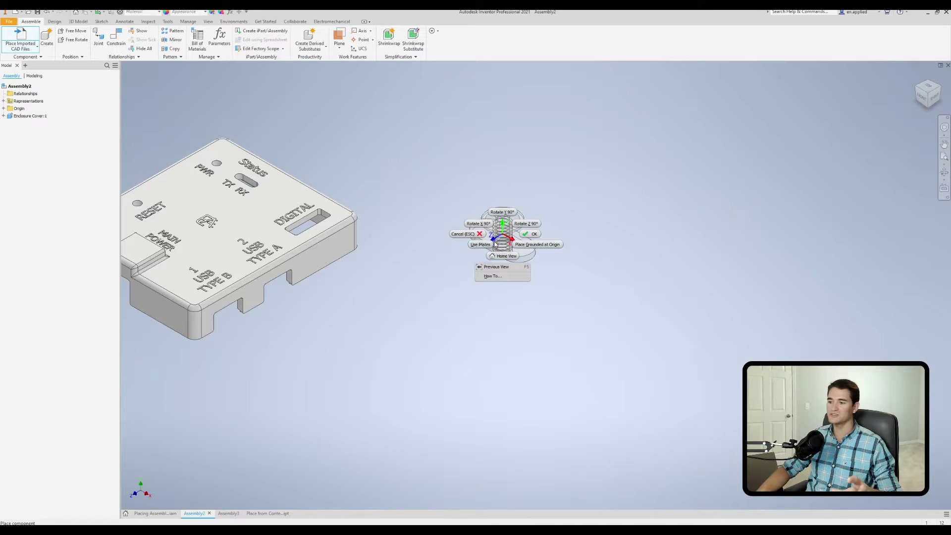
{"action": "left_click", "coordinate": [491, 212]}
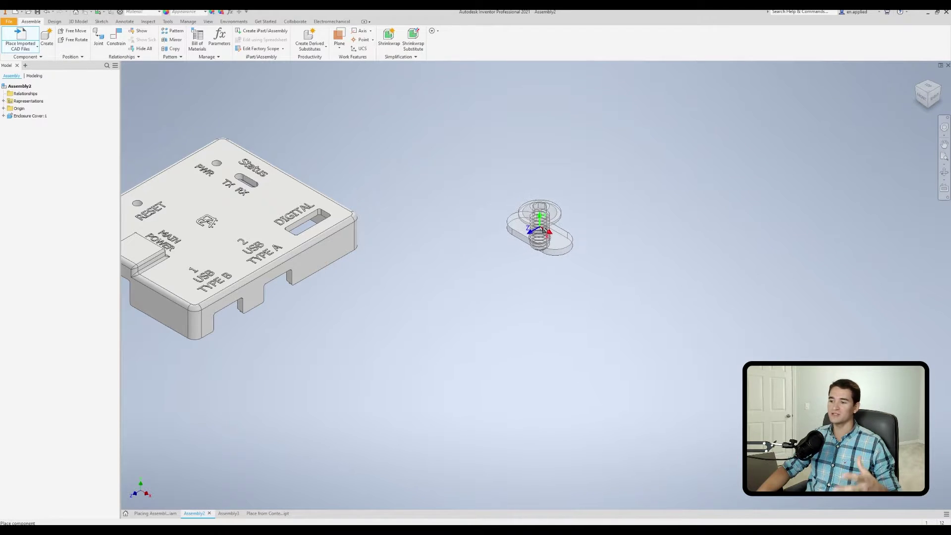
{"action": "left_click", "coordinate": [543, 228]}
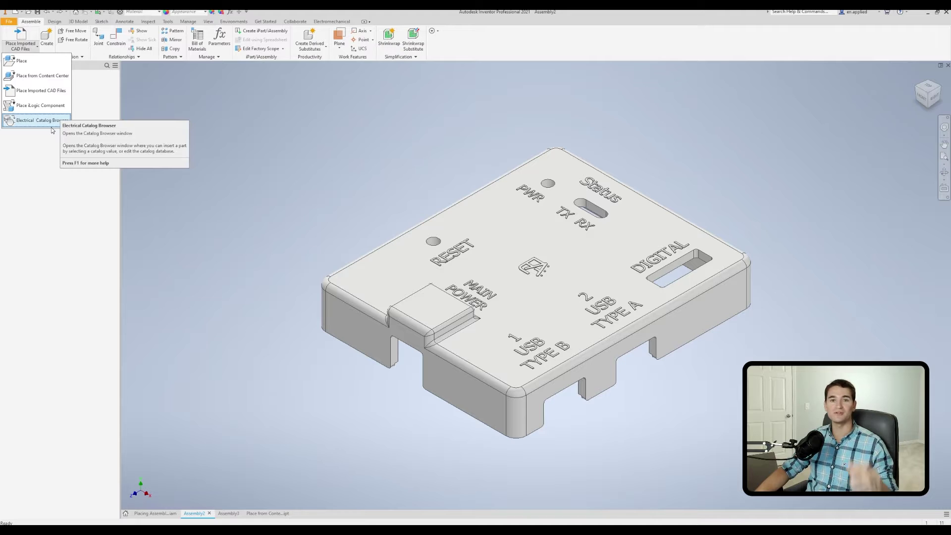
{"action": "key", "text": "Escape"}
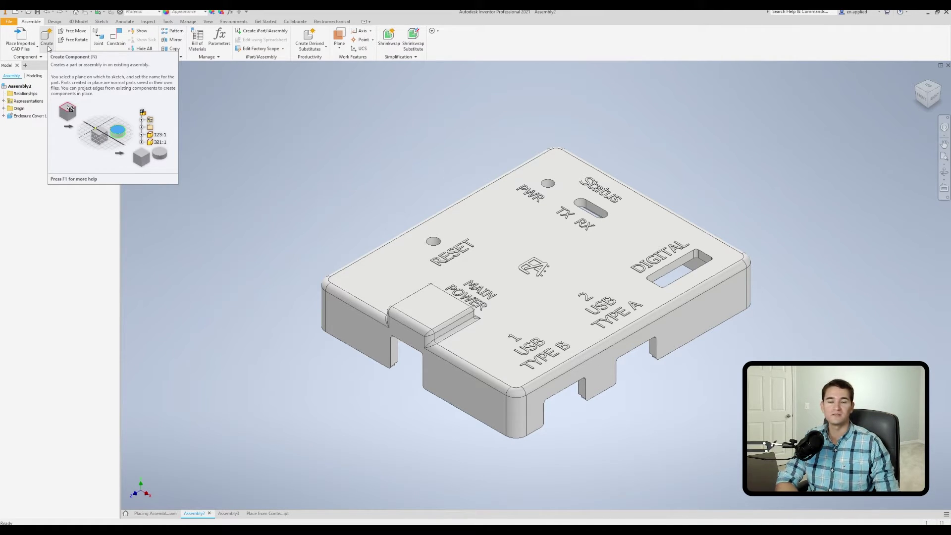
Step: Review the template, file location and default BOM structure options for creating an in-place component, and cancel without creating one
{"action": "left_click", "coordinate": [47, 42]}
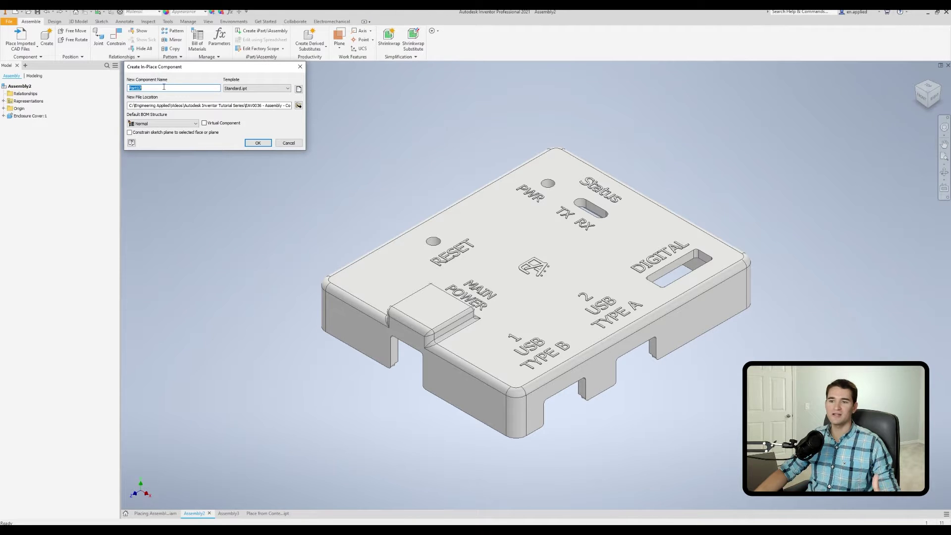
{"action": "left_click", "coordinate": [251, 92]}
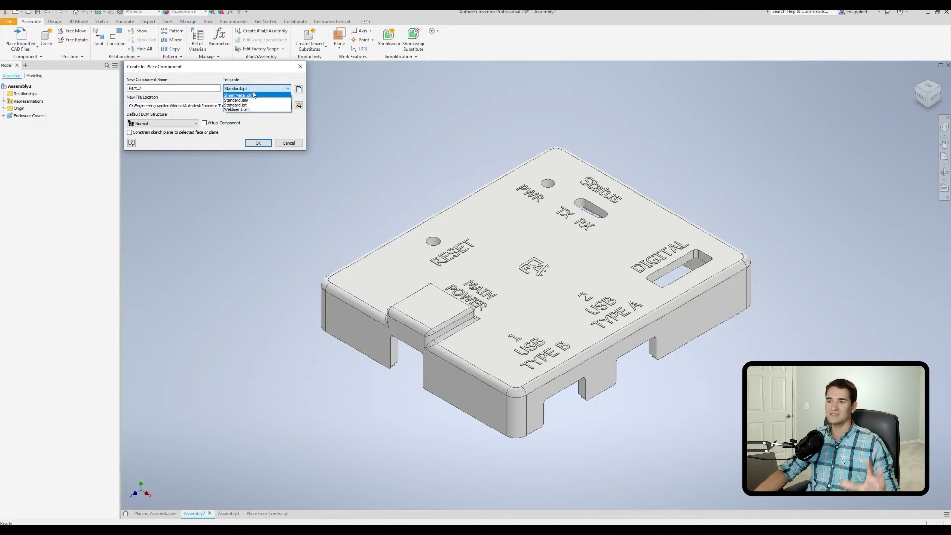
{"action": "left_click", "coordinate": [266, 83]}
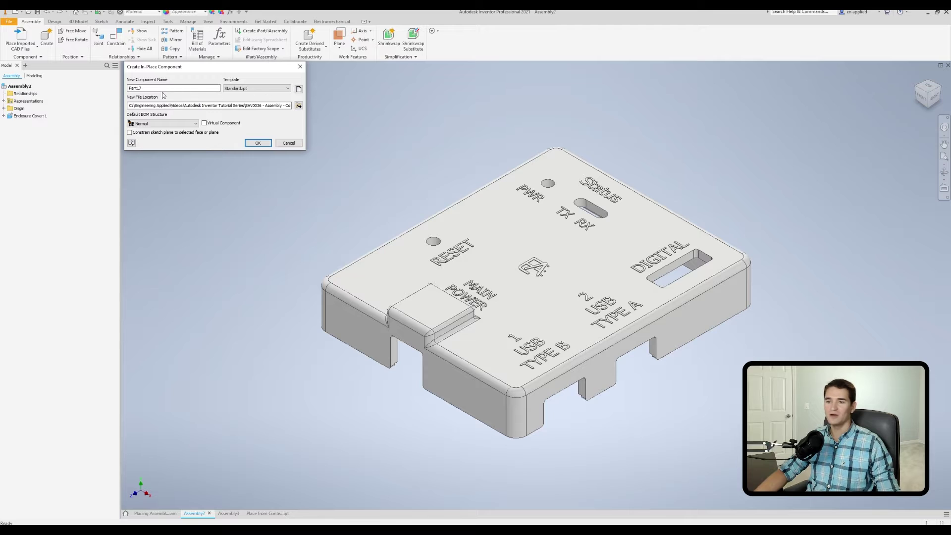
{"action": "left_click", "coordinate": [139, 106]}
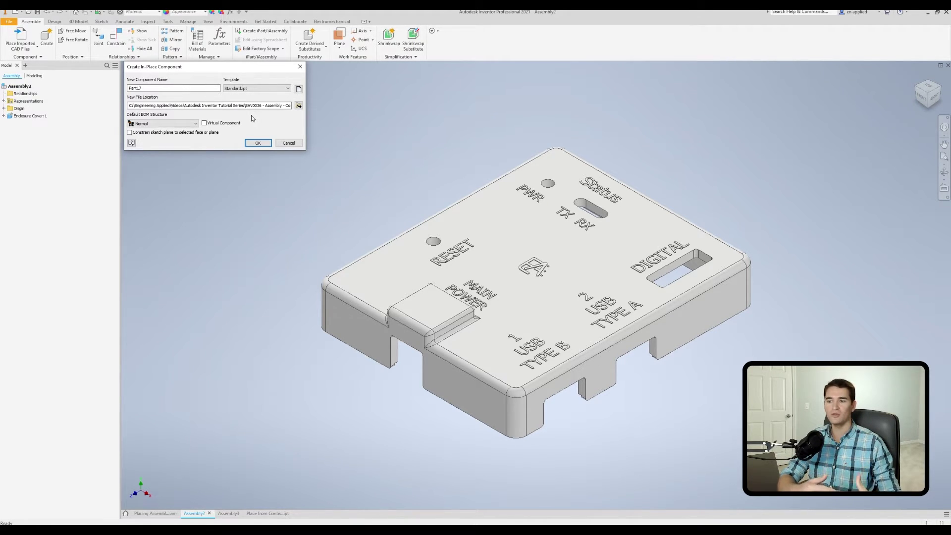
{"action": "left_click", "coordinate": [182, 126]}
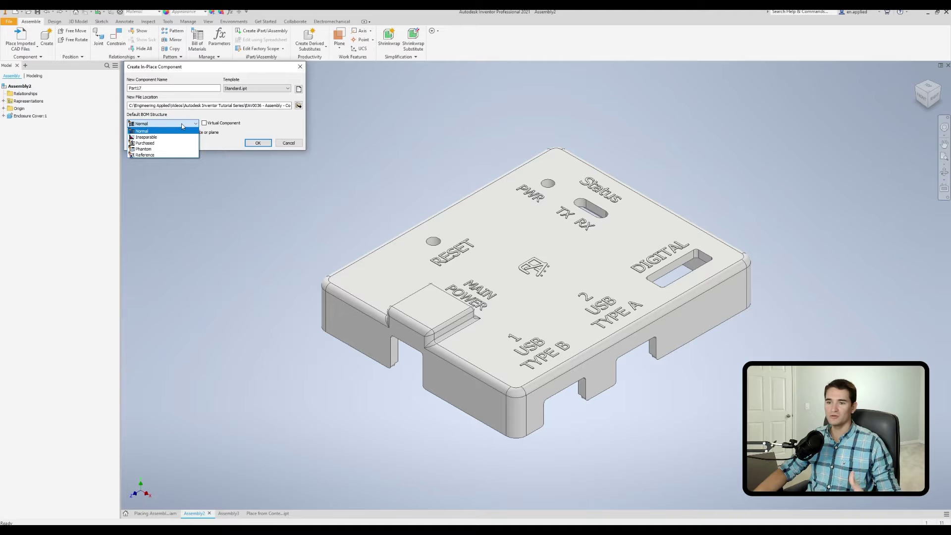
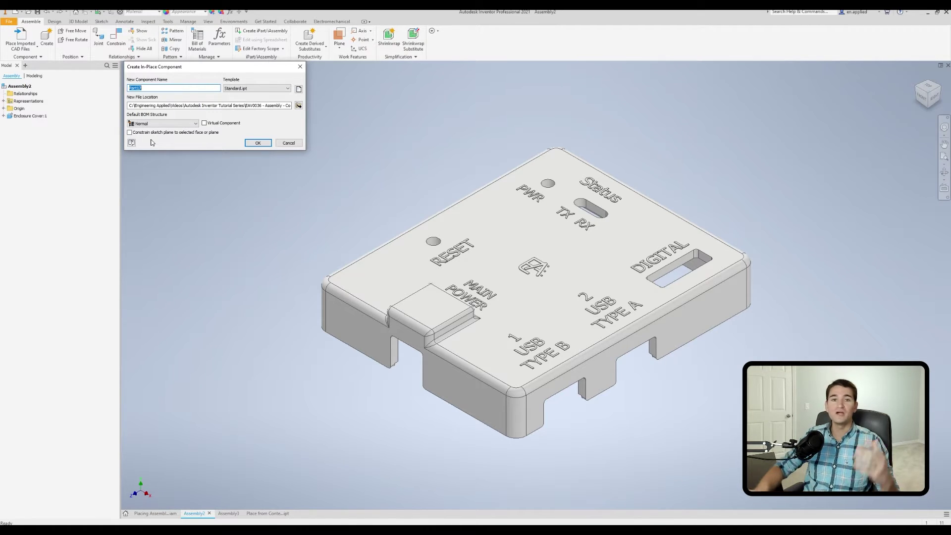
{"action": "left_click", "coordinate": [287, 143]}
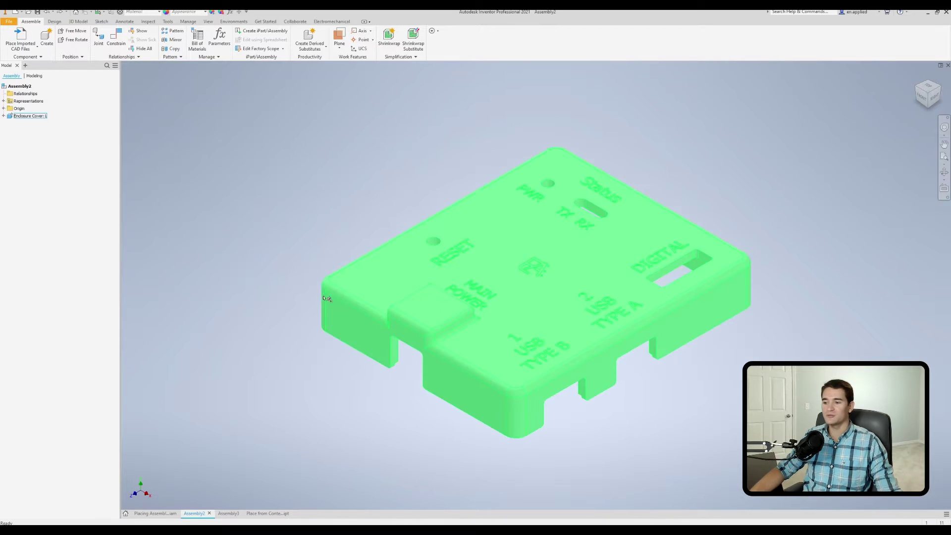
Step: In Placing Assembly Components Example.iam, examine how the enclosure base meets the cover and where its screws sit
{"action": "left_click", "coordinate": [155, 513]}
{"action": "scroll", "coordinate": [394, 241], "scroll_direction": "down", "scroll_amount": 6}
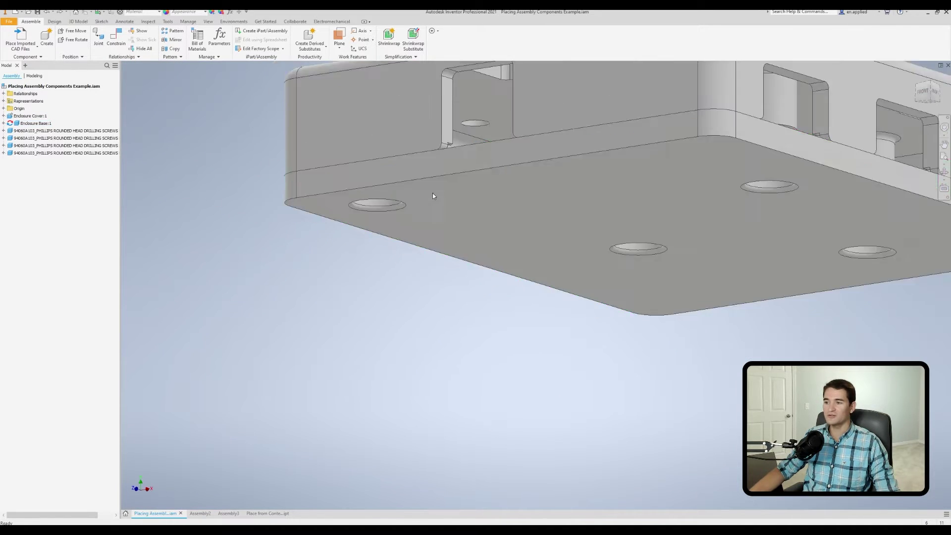
{"action": "middle_click_drag", "start_coordinate": [471, 193], "coordinate": [639, 143], "text": "shift"}
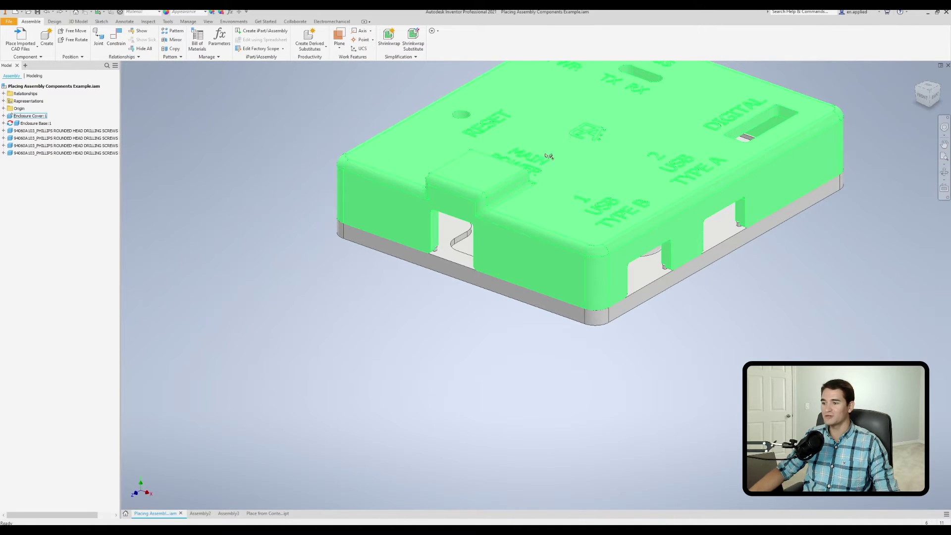
{"action": "middle_click_drag", "start_coordinate": [426, 298], "coordinate": [429, 183], "text": "shift"}
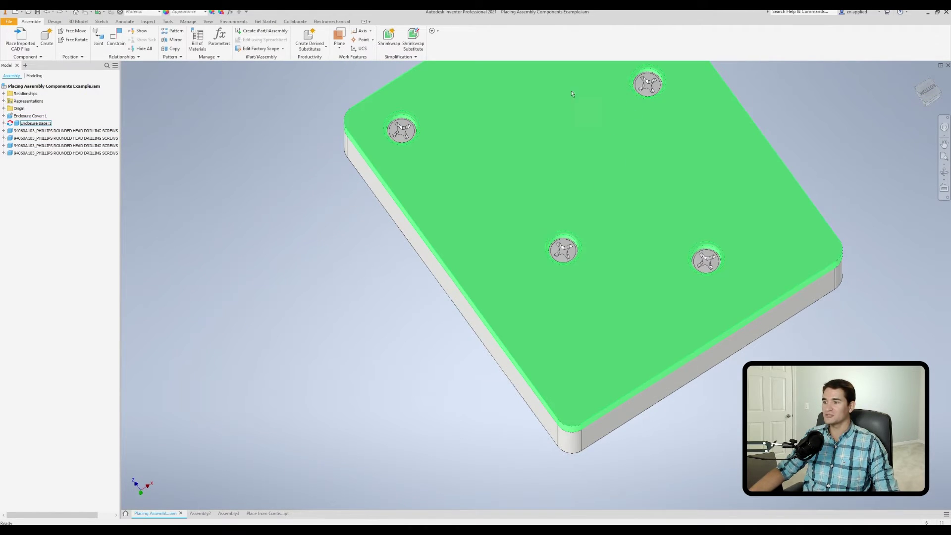
{"action": "key", "text": "F5"}
{"action": "key", "text": "F5"}
{"action": "key", "text": "F5"}
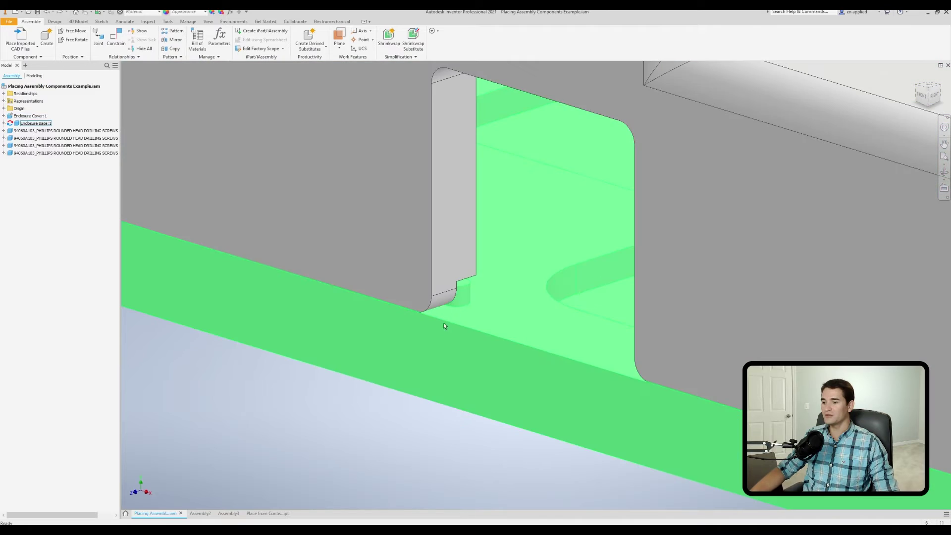
{"action": "scroll", "coordinate": [446, 329], "scroll_direction": "down", "scroll_amount": 3}
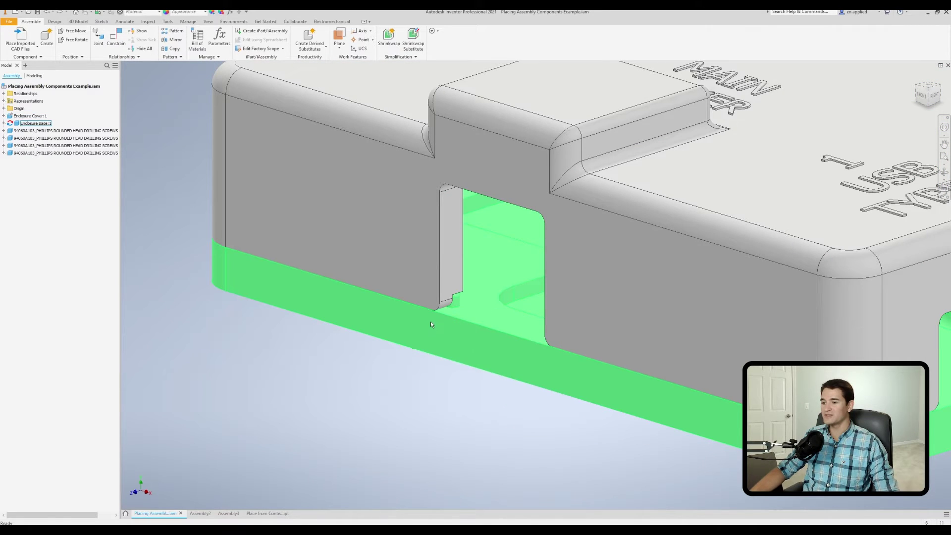
{"action": "key", "text": "F5"}
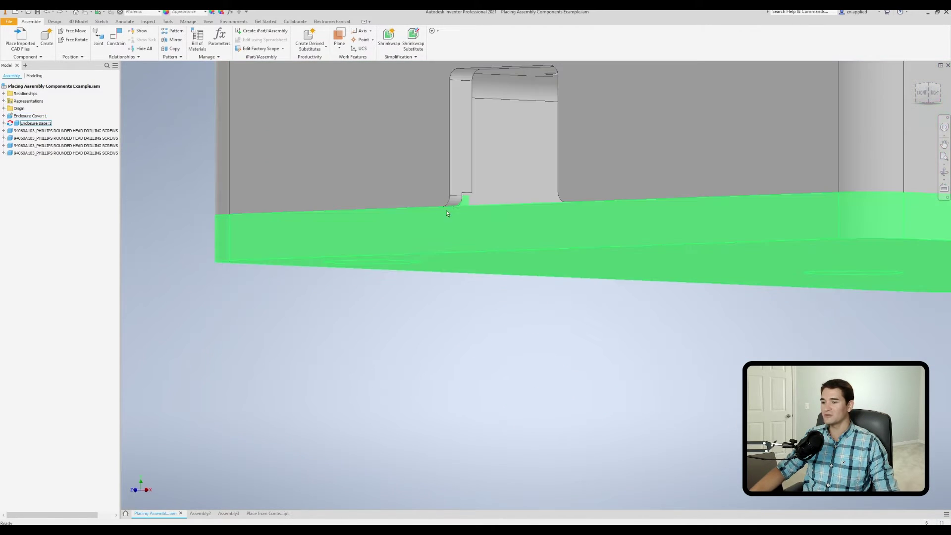
{"action": "key", "text": "F5"}
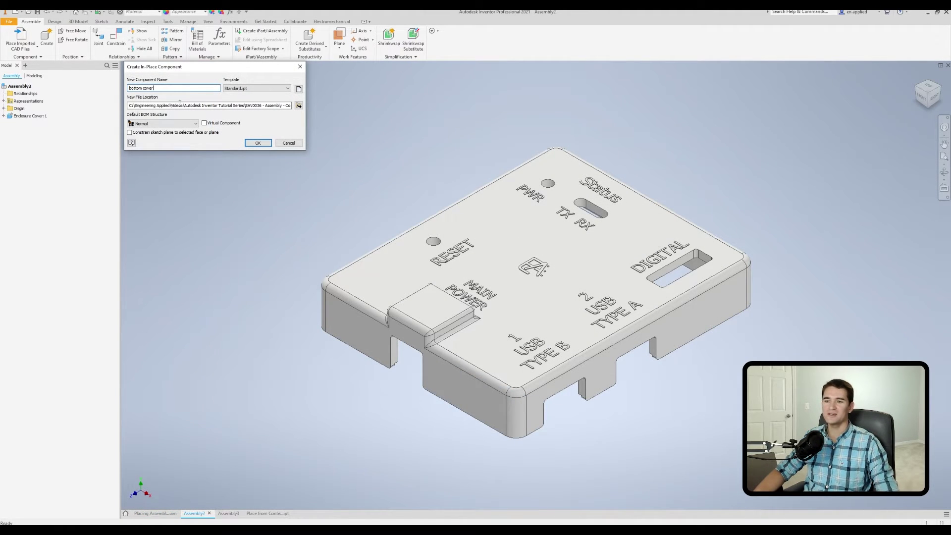
Step: In Assembly2, create an in-place part named bottom cover from Standard.ipt, based on the rim face of the enclosure cover
{"action": "left_click", "coordinate": [255, 145]}
{"action": "middle_click_drag", "start_coordinate": [404, 400], "coordinate": [385, 261], "text": "shift"}
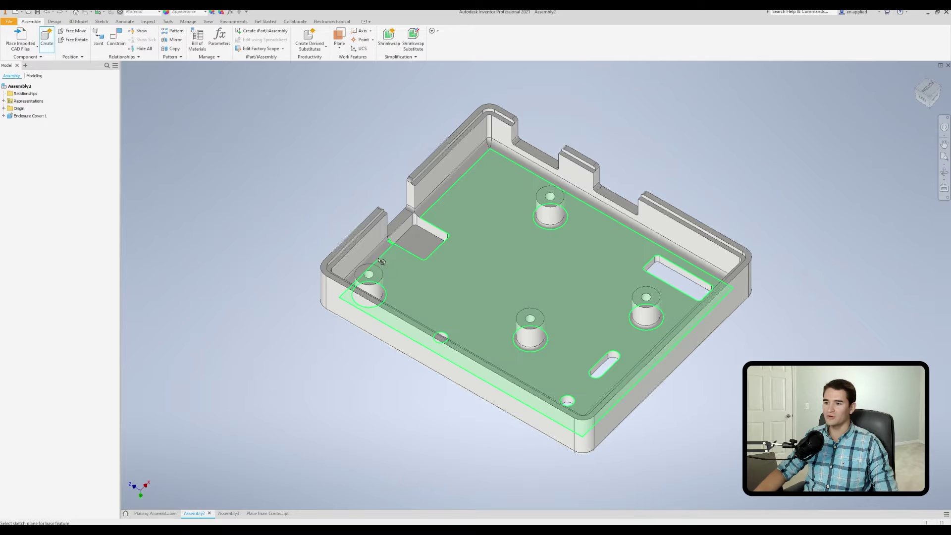
{"action": "scroll", "coordinate": [381, 262], "scroll_direction": "up", "scroll_amount": 4}
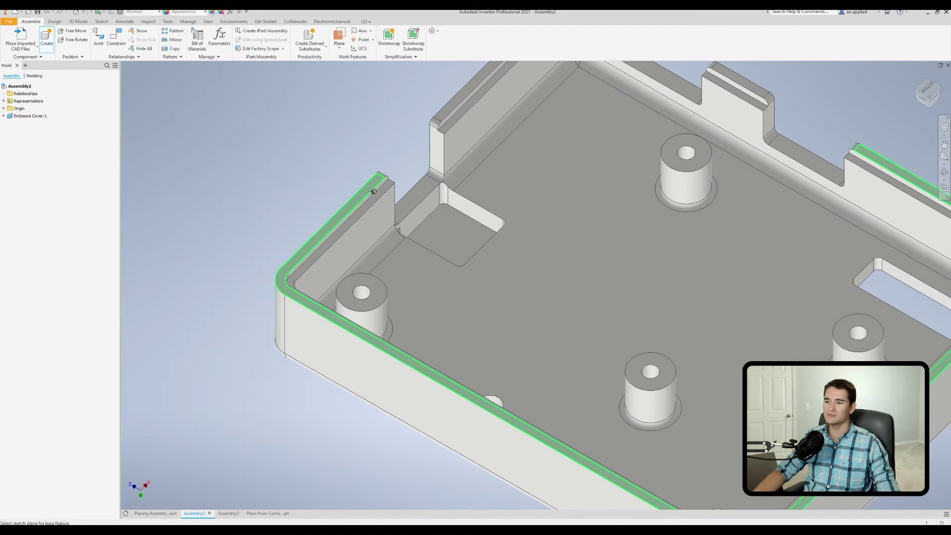
{"action": "left_click", "coordinate": [345, 214]}
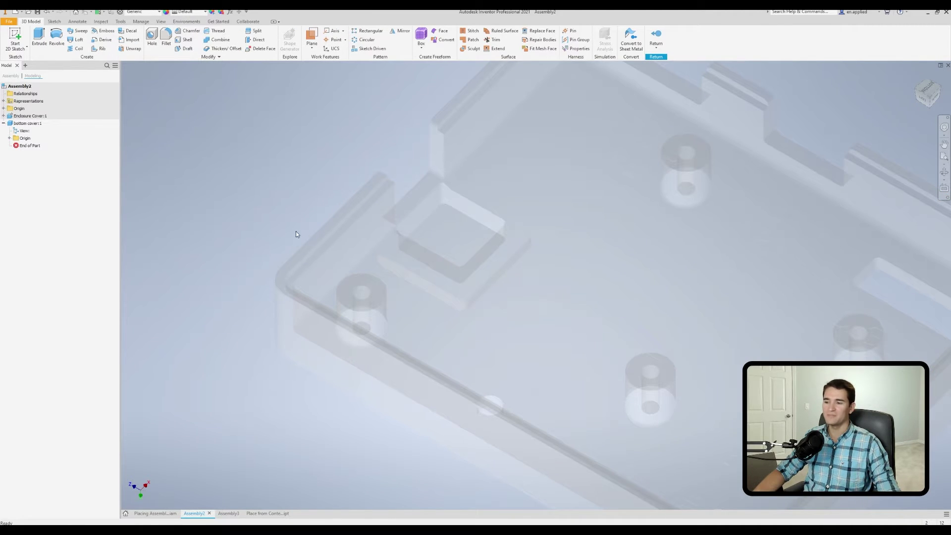
Step: Start a 2D sketch for the bottom cover on the rim face of the enclosure cover
{"action": "scroll", "coordinate": [296, 233], "scroll_direction": "up", "scroll_amount": 4}
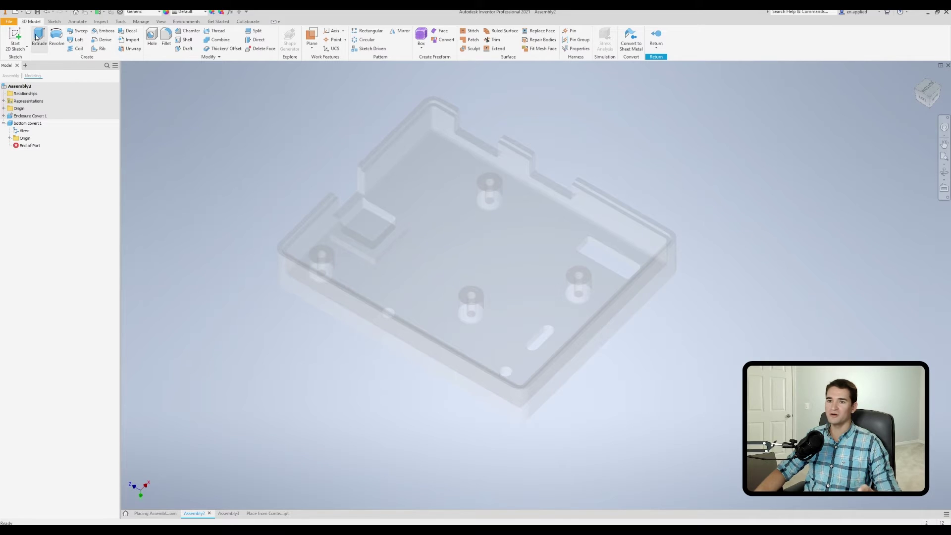
{"action": "left_click", "coordinate": [15, 39]}
{"action": "key", "text": "F6"}
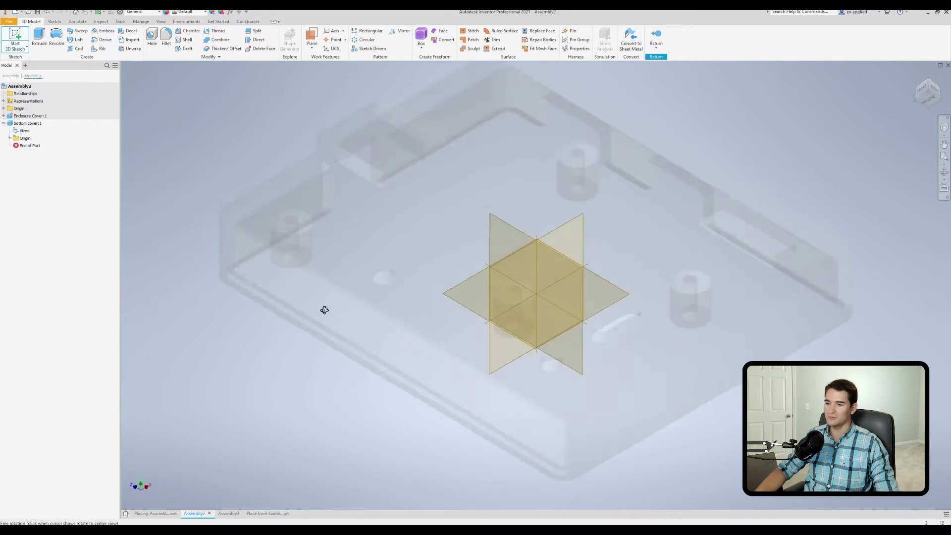
{"action": "scroll", "coordinate": [284, 147], "scroll_direction": "up", "scroll_amount": 5}
{"action": "left_click", "coordinate": [247, 158]}
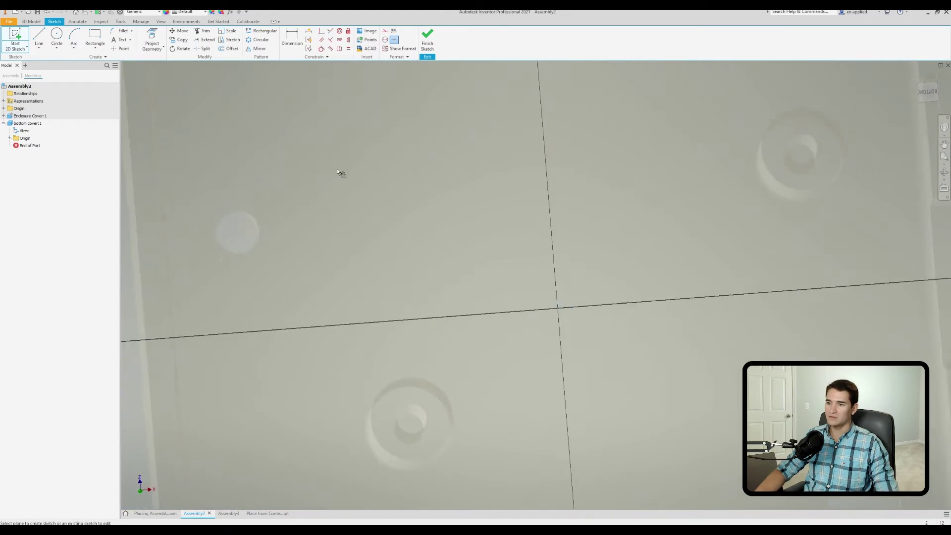
{"action": "key", "text": "F2"}
{"action": "left_click_drag", "start_coordinate": [375, 174], "coordinate": [395, 316]}
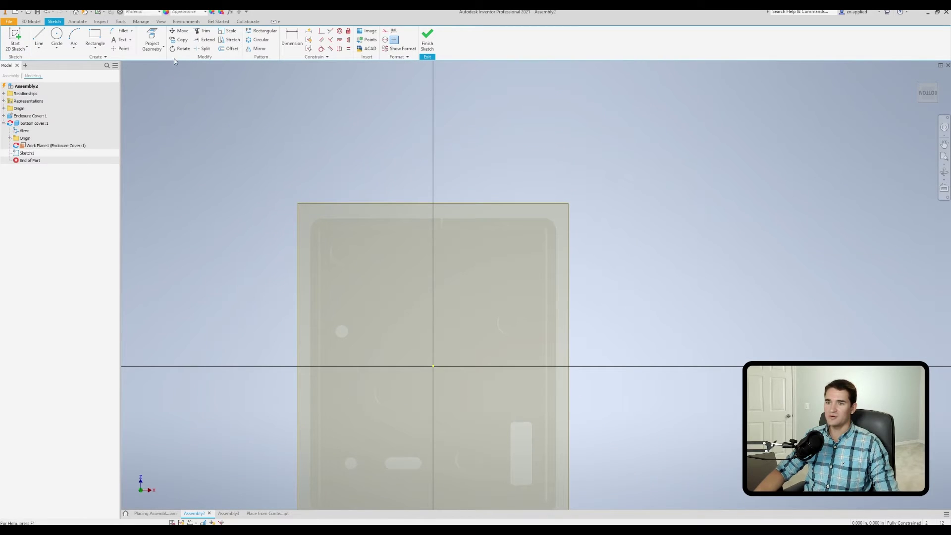
Step: Project the outer rim edges and rounded corners of the enclosure cover into the sketch
{"action": "left_click", "coordinate": [152, 40]}
{"action": "left_click", "coordinate": [348, 233]}
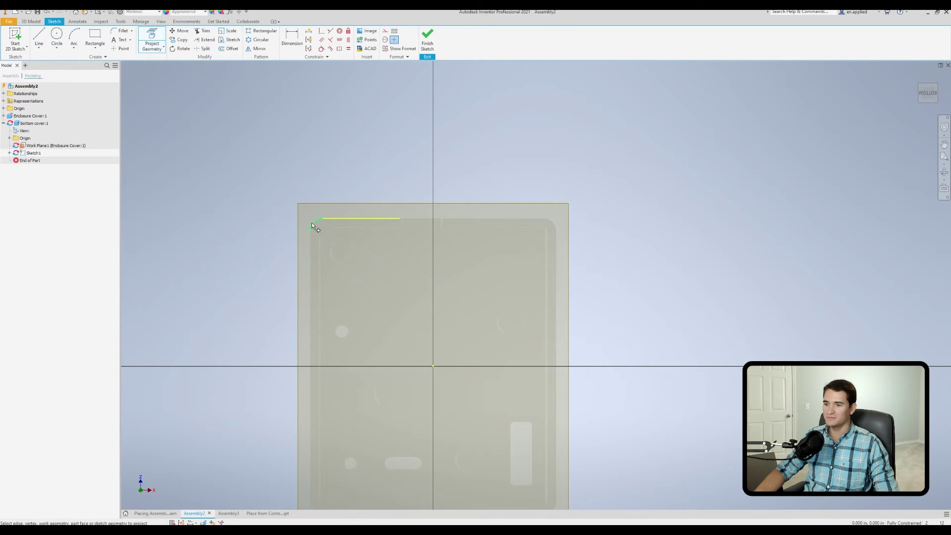
{"action": "left_click", "coordinate": [308, 244]}
{"action": "middle_click_drag", "start_coordinate": [309, 244], "coordinate": [290, 183]}
Step: Close the two gaps in the projected outline with straight lines between its open ends and finish the sketch
{"action": "key", "text": "l"}
{"action": "left_click", "coordinate": [382, 157]}
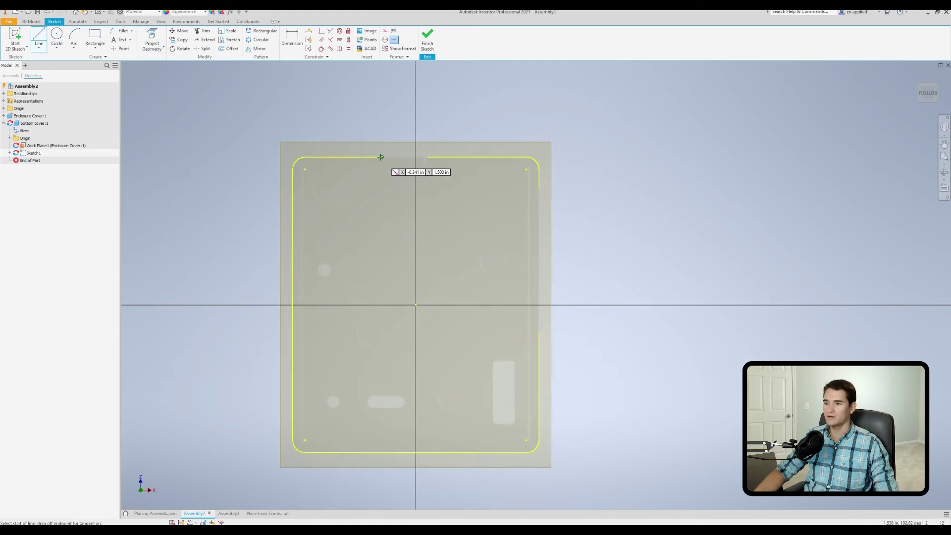
{"action": "left_click", "coordinate": [427, 157]}
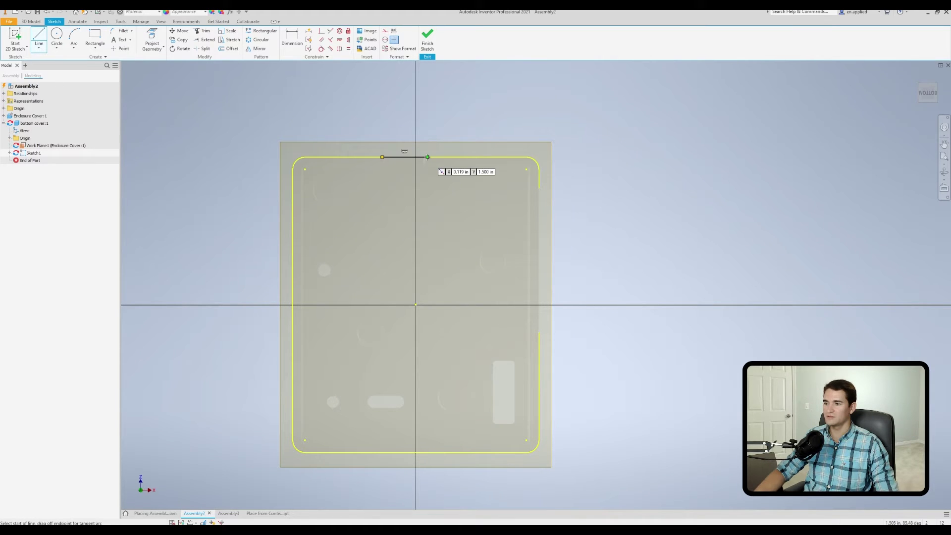
{"action": "key", "text": "Escape"}
{"action": "right_click", "coordinate": [602, 262]}
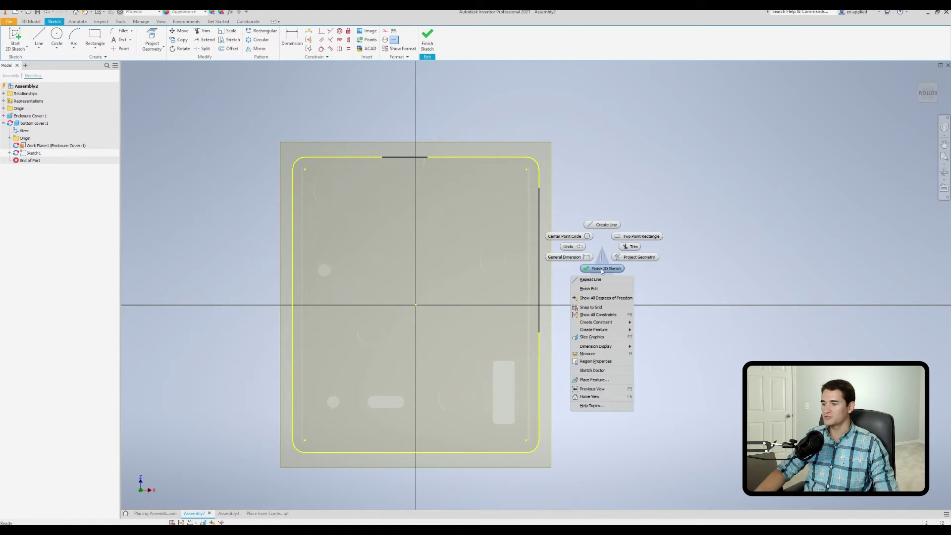
{"action": "left_click", "coordinate": [602, 269]}
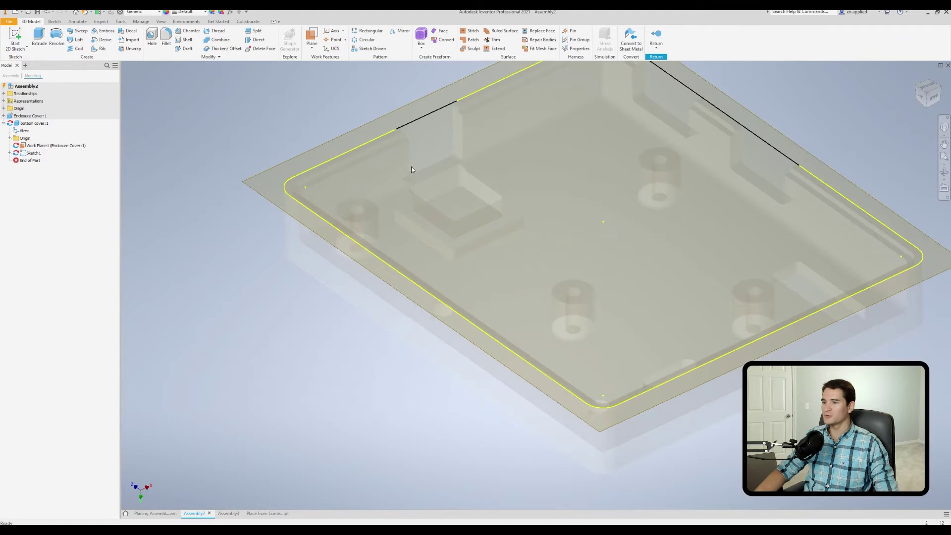
Step: Extrude the closed outline 0.125 in away from the enclosure cover to form the bottom cover plate
{"action": "middle_click_drag", "start_coordinate": [424, 150], "coordinate": [318, 126], "text": "shift"}
{"action": "left_click", "coordinate": [39, 37]}
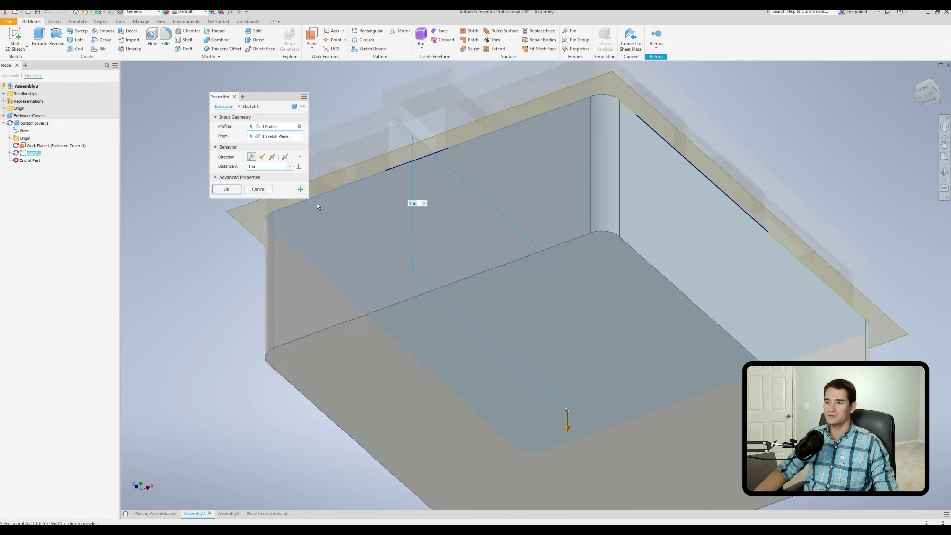
{"action": "left_click_drag", "start_coordinate": [568, 423], "coordinate": [543, 304]}
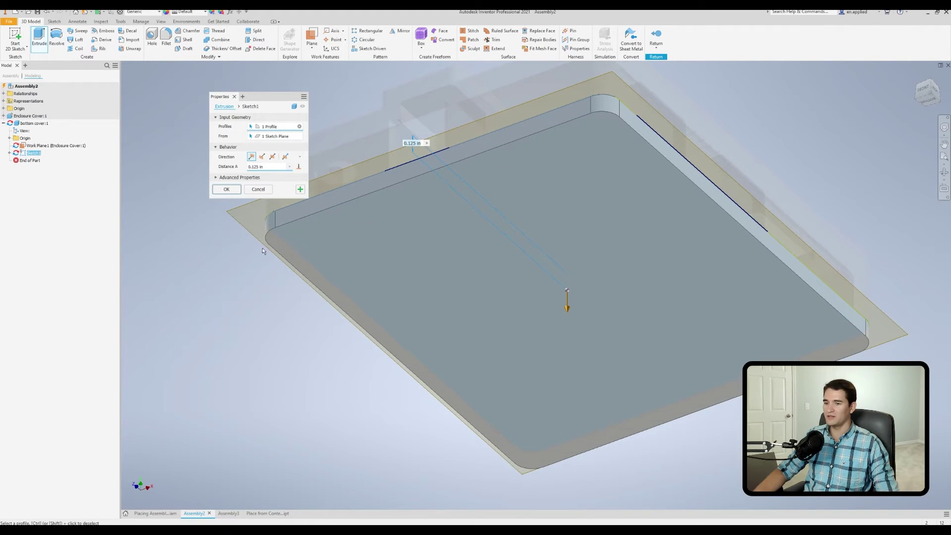
{"action": "left_click", "coordinate": [227, 189]}
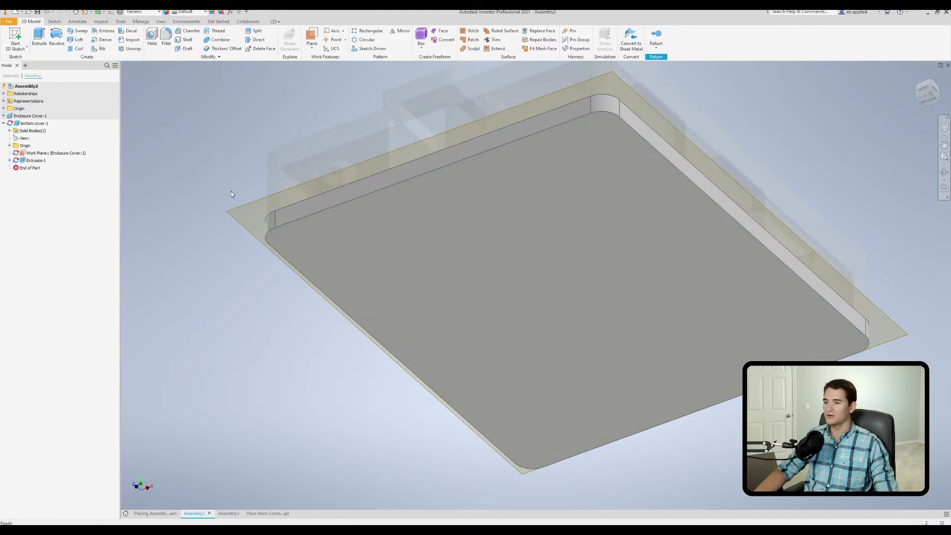
{"action": "middle_click_drag", "start_coordinate": [429, 207], "coordinate": [442, 255], "text": "shift"}
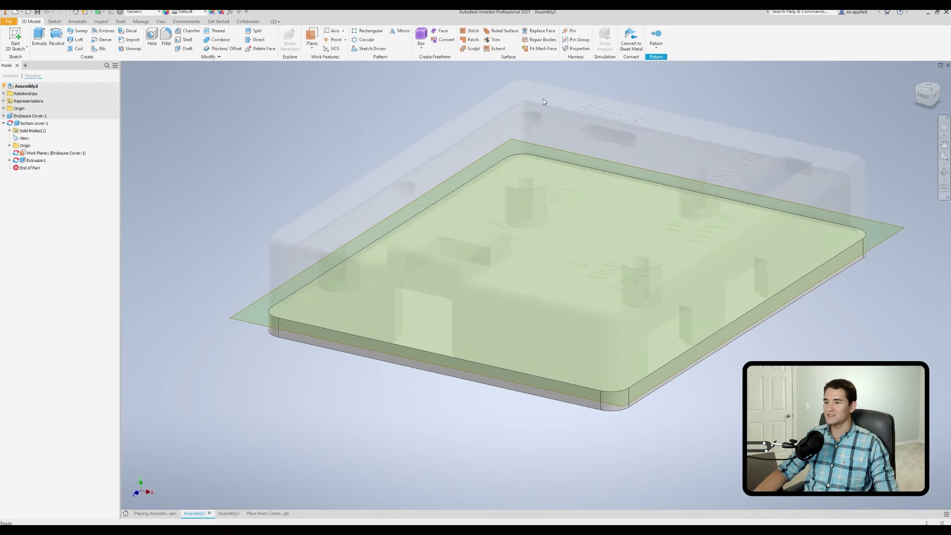
Step: Check the extruded bottom cover plate, finish editing it in place and return to the assembly
{"action": "key", "text": "Page_Up"}
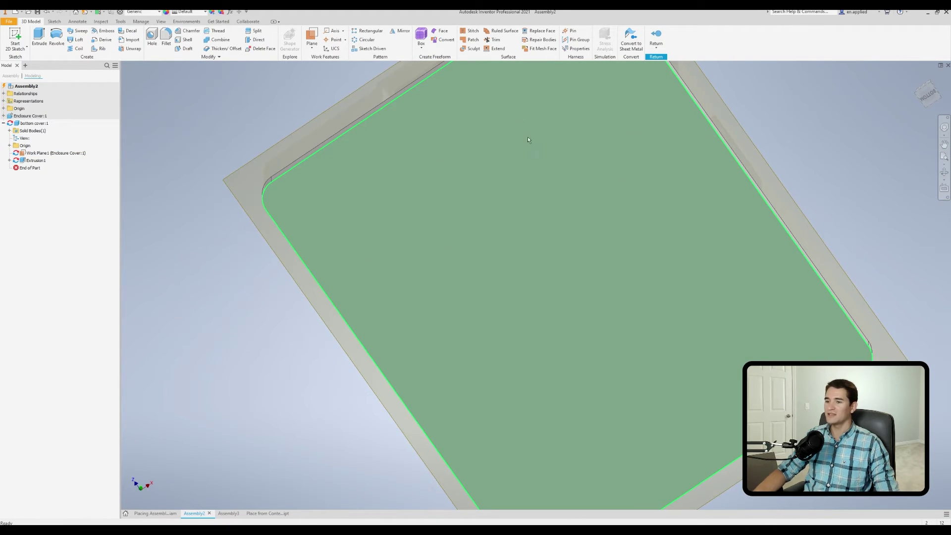
{"action": "middle_click_drag", "start_coordinate": [527, 140], "coordinate": [424, 172], "text": "shift"}
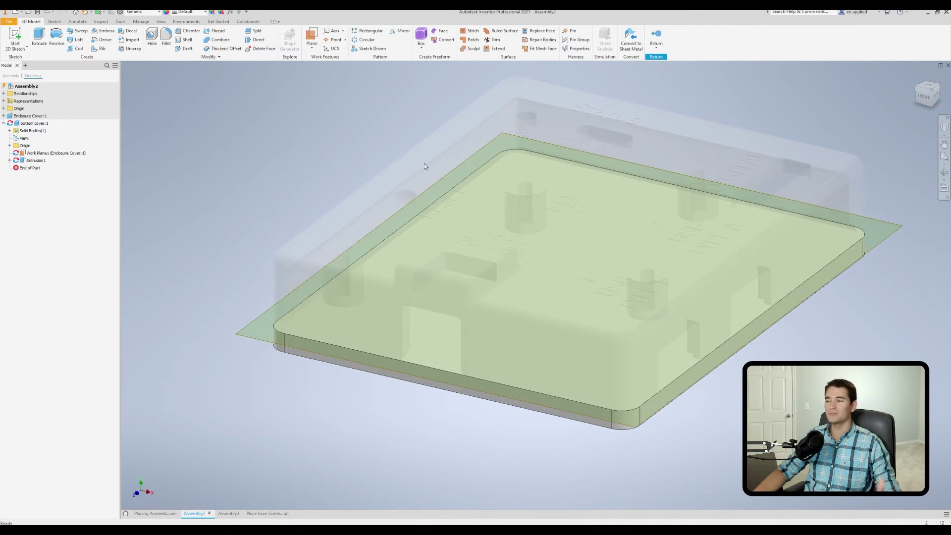
{"action": "left_click", "coordinate": [656, 36]}
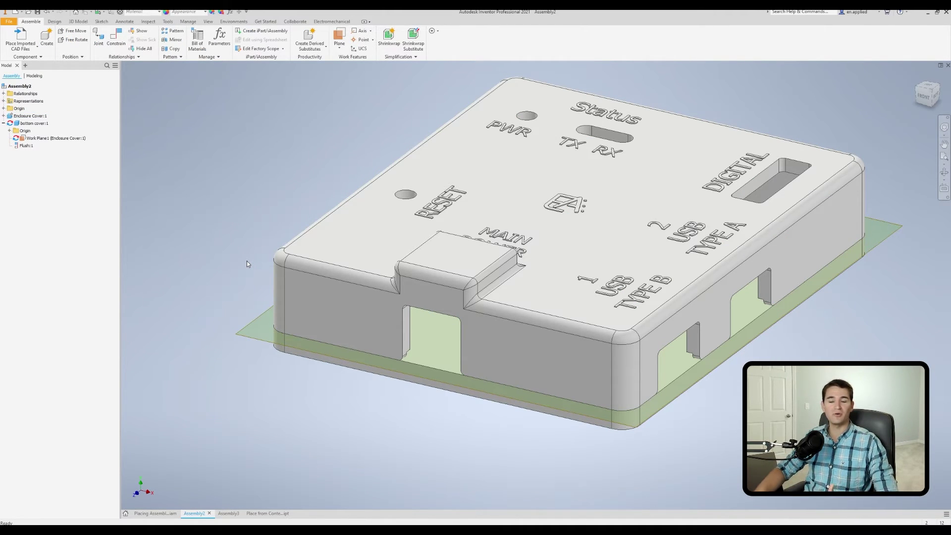
Step: Reopen the bottom cover for in-place editing from the assembly, then return to the assembly
{"action": "right_click", "coordinate": [35, 127]}
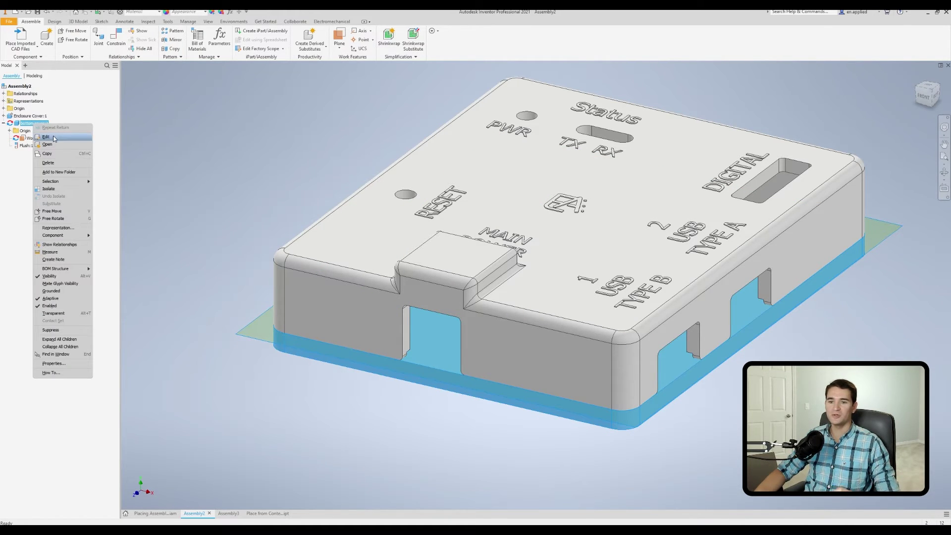
{"action": "left_click", "coordinate": [45, 137]}
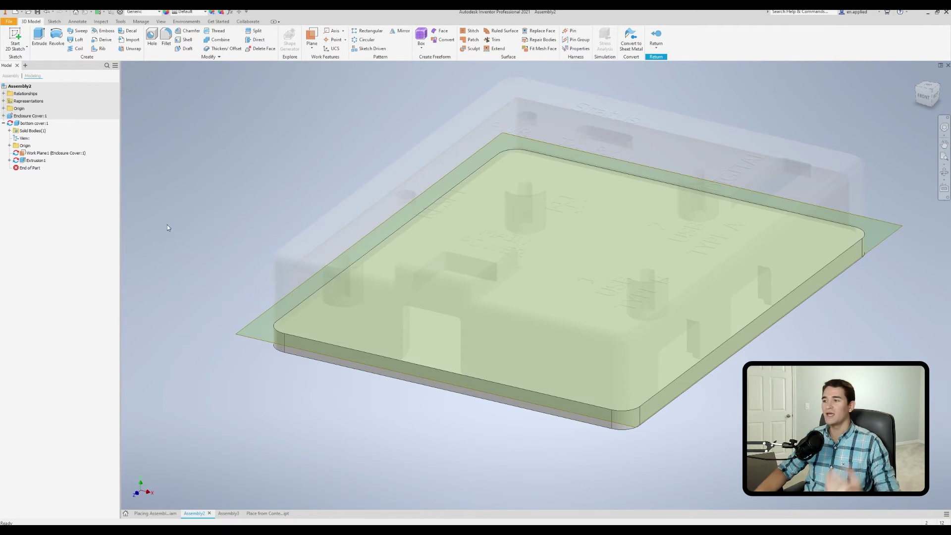
{"action": "left_click", "coordinate": [656, 35]}
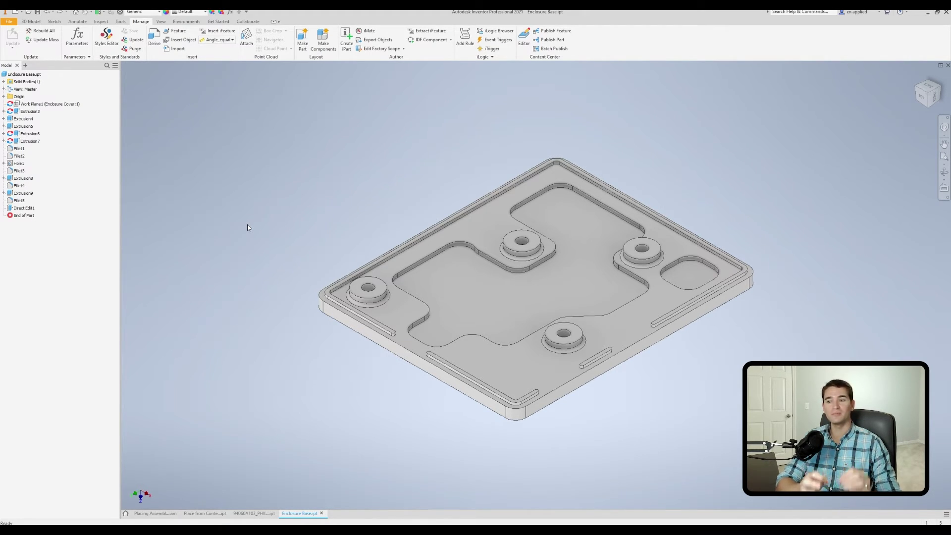
Step: Create an Insert iMate on the inner circular edge of the counterbored corner hole on the underside of Enclosure Base
{"action": "middle_click_drag", "start_coordinate": [412, 362], "coordinate": [452, 249], "text": "shift"}
{"action": "middle_click_drag", "start_coordinate": [410, 179], "coordinate": [442, 200]}
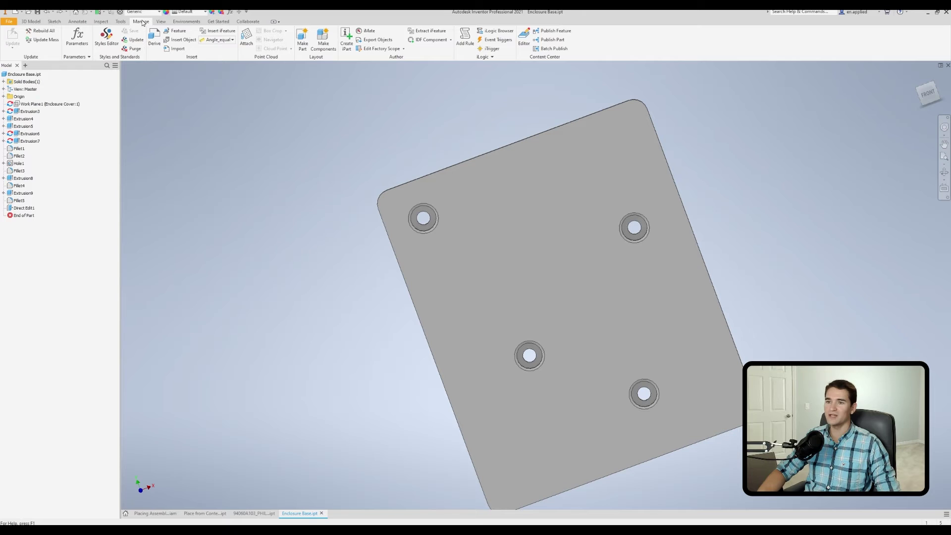
{"action": "left_click", "coordinate": [366, 31]}
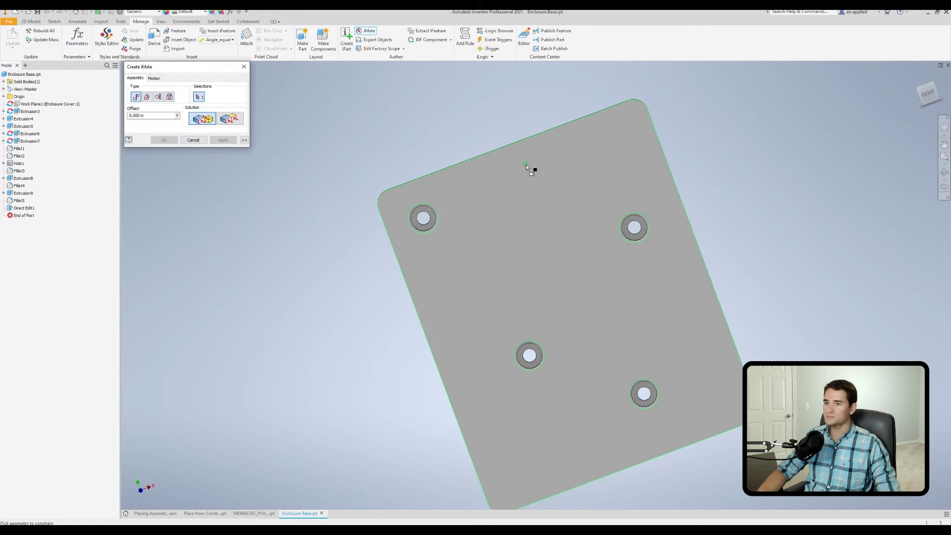
{"action": "scroll", "coordinate": [475, 188], "scroll_direction": "up", "scroll_amount": 4}
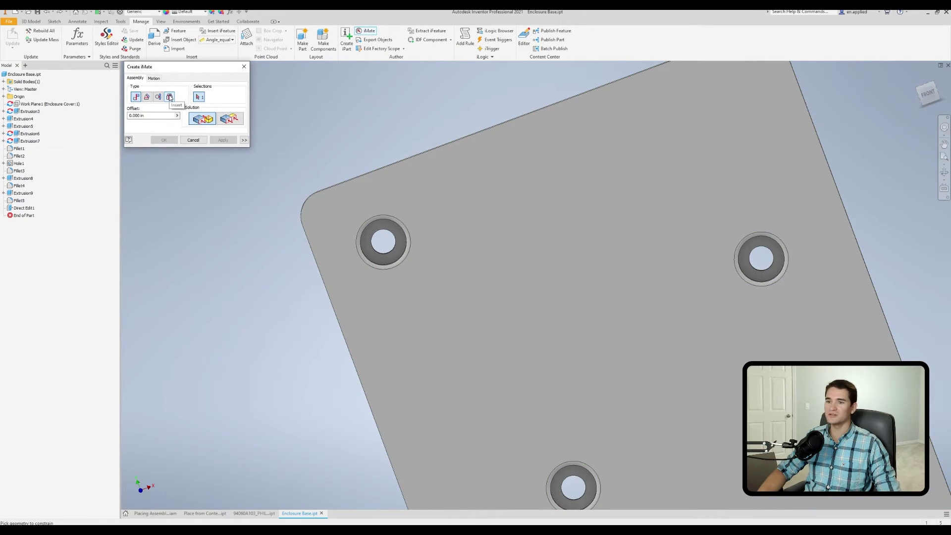
{"action": "left_click", "coordinate": [170, 97]}
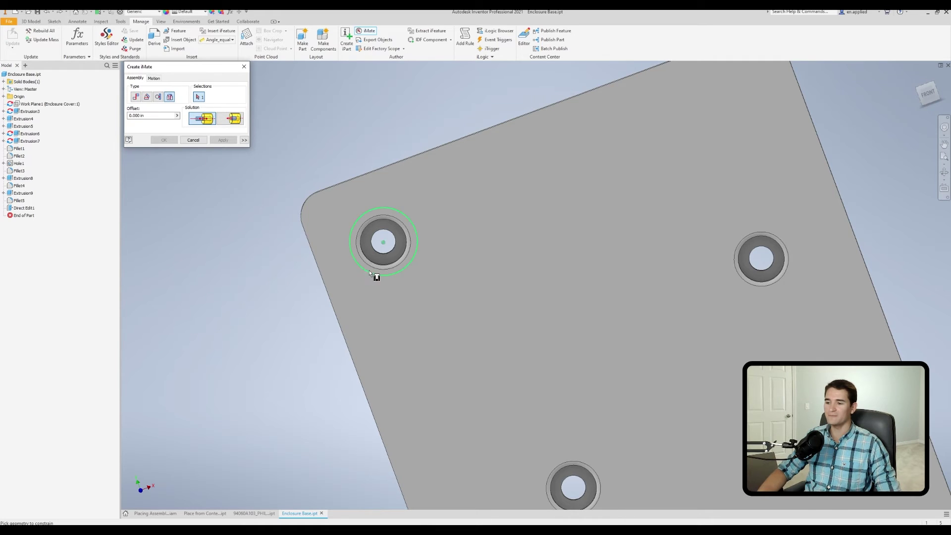
{"action": "middle_click_drag", "start_coordinate": [370, 270], "coordinate": [448, 218], "text": "shift"}
{"action": "scroll", "coordinate": [479, 198], "scroll_direction": "up", "scroll_amount": 3}
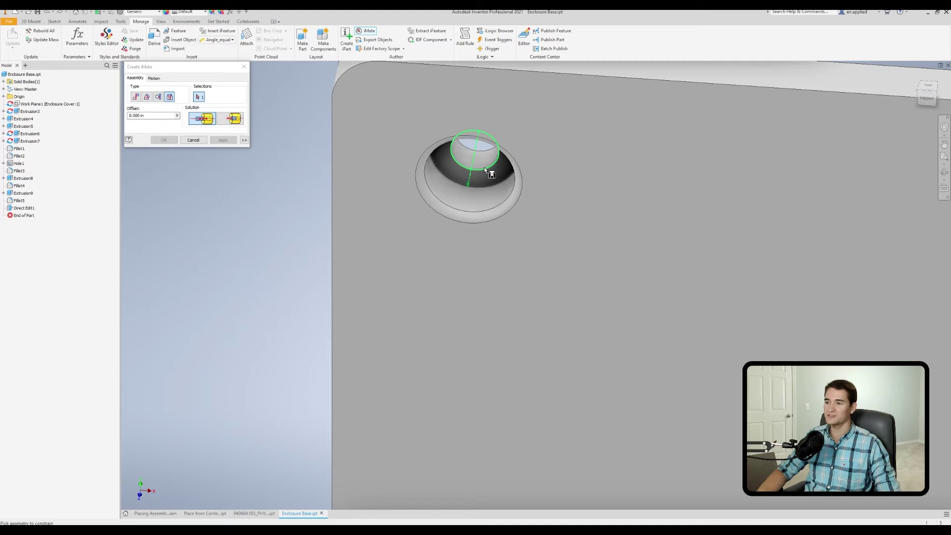
{"action": "left_click", "coordinate": [484, 169]}
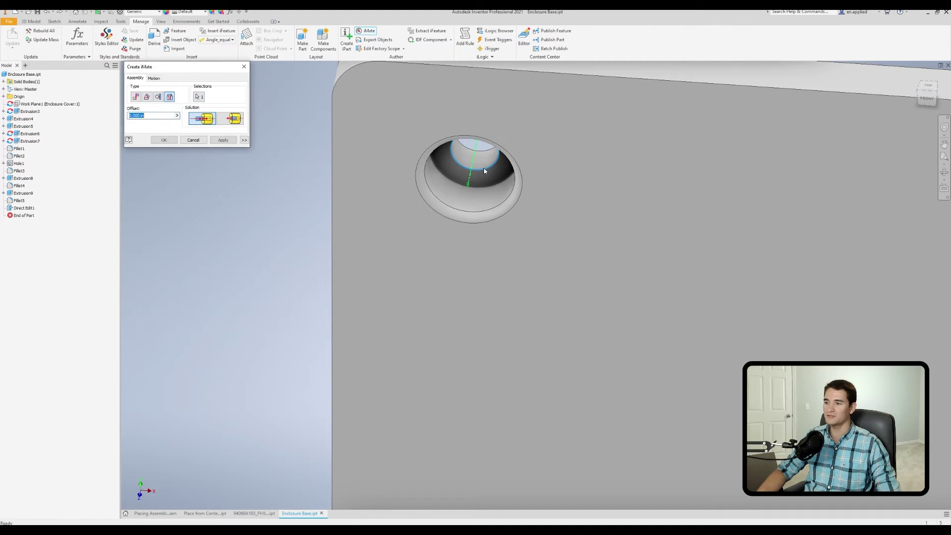
{"action": "left_click", "coordinate": [224, 141]}
Step: Add Insert iMates to the inner circular edges of the three remaining counterbored holes in Enclosure Base
{"action": "scroll", "coordinate": [667, 270], "scroll_direction": "down", "scroll_amount": 3}
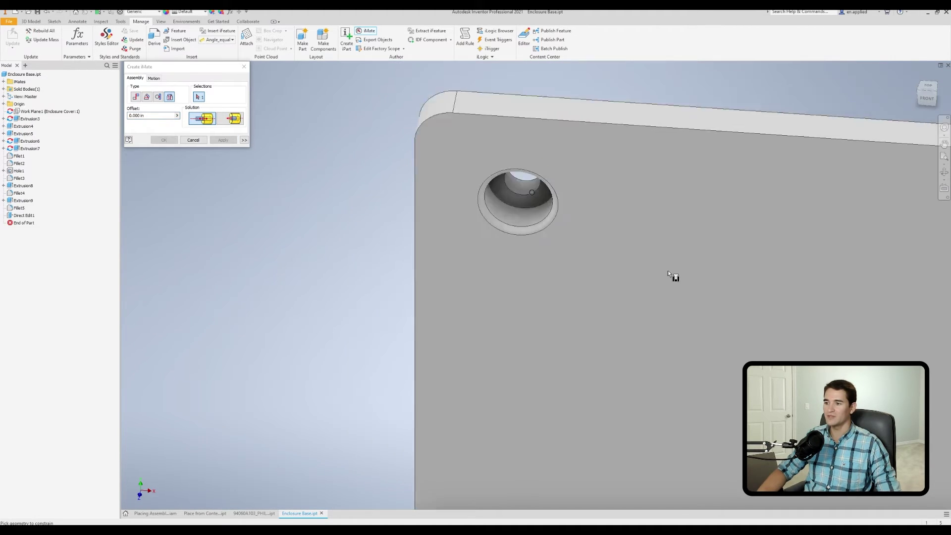
{"action": "middle_click_drag", "start_coordinate": [620, 215], "coordinate": [620, 183]}
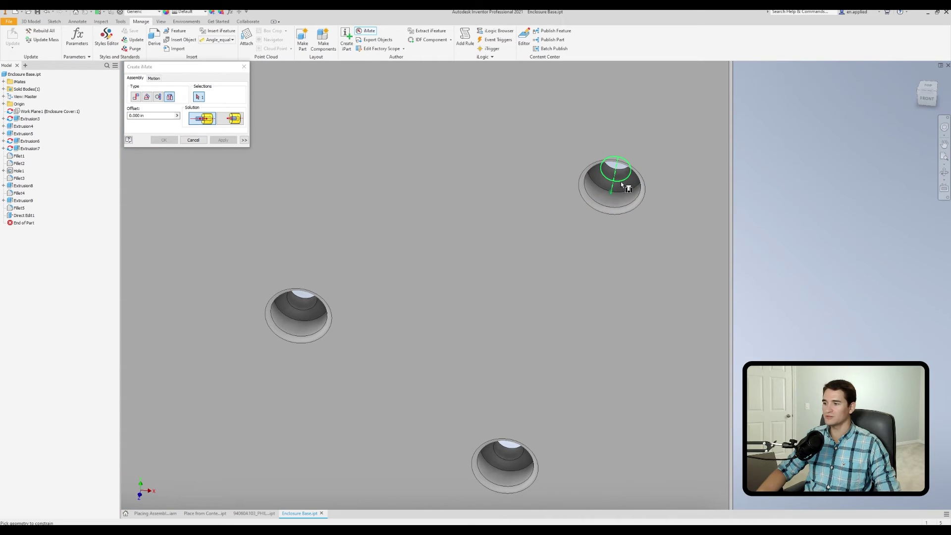
{"action": "left_click", "coordinate": [620, 183]}
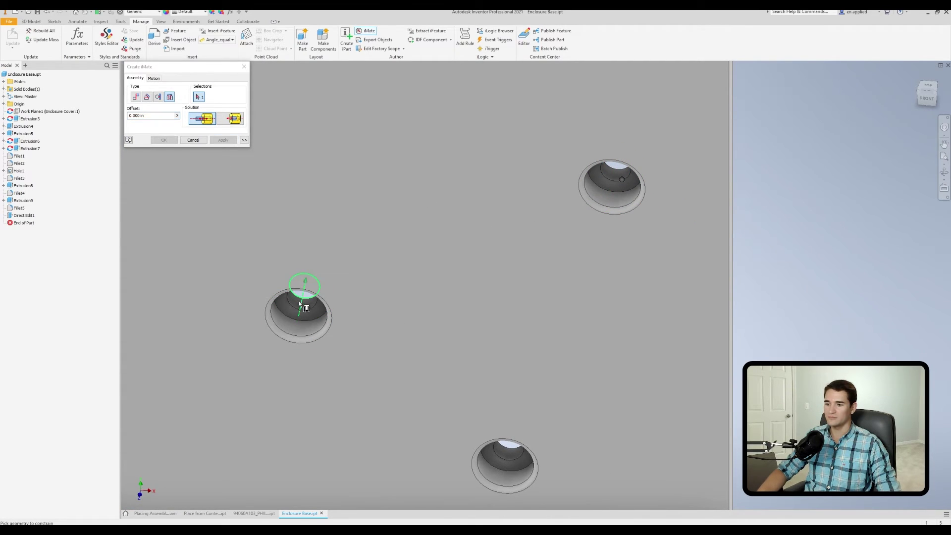
{"action": "left_click", "coordinate": [299, 300]}
{"action": "left_click", "coordinate": [222, 141]}
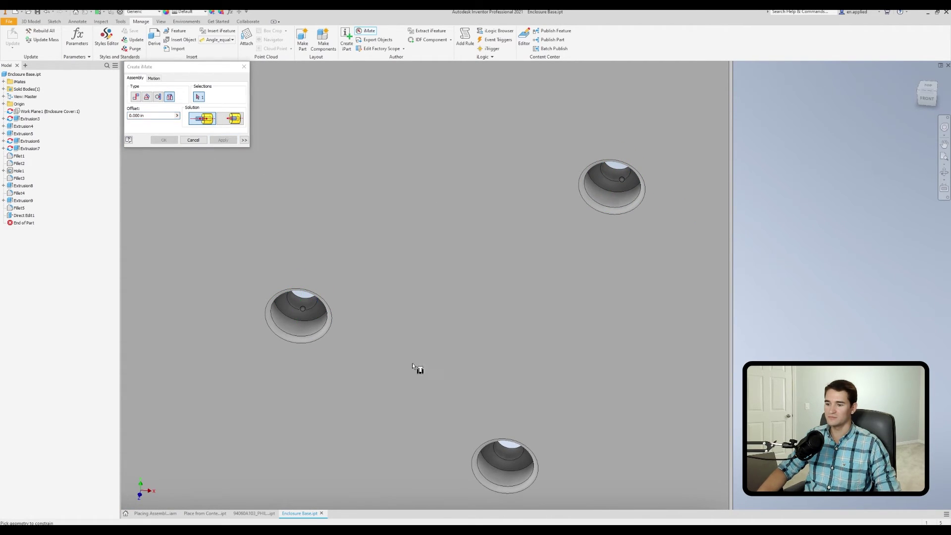
{"action": "middle_click_drag", "start_coordinate": [498, 457], "coordinate": [443, 279]}
{"action": "left_click", "coordinate": [443, 279]}
{"action": "left_click", "coordinate": [224, 141]}
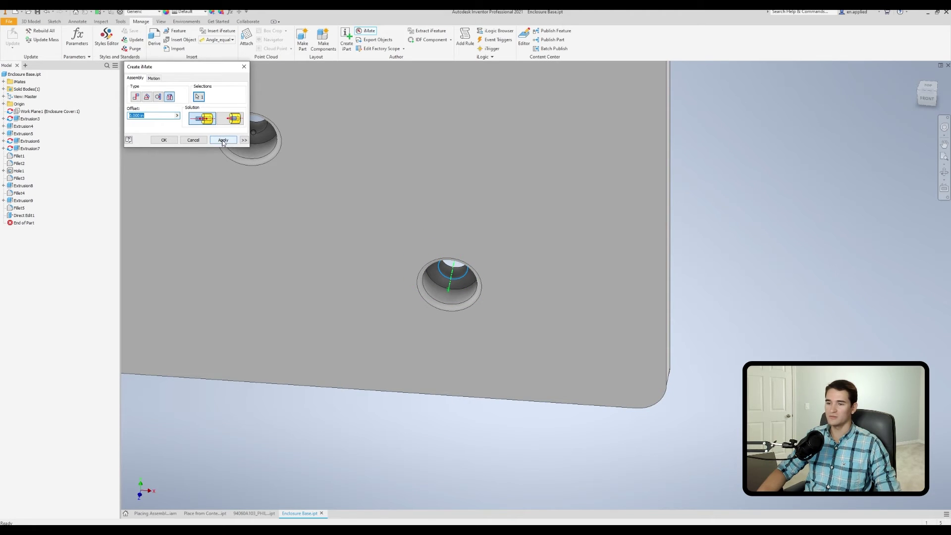
{"action": "scroll", "coordinate": [314, 210], "scroll_direction": "up", "scroll_amount": 4}
{"action": "middle_click_drag", "start_coordinate": [314, 210], "coordinate": [429, 221], "text": "shift"}
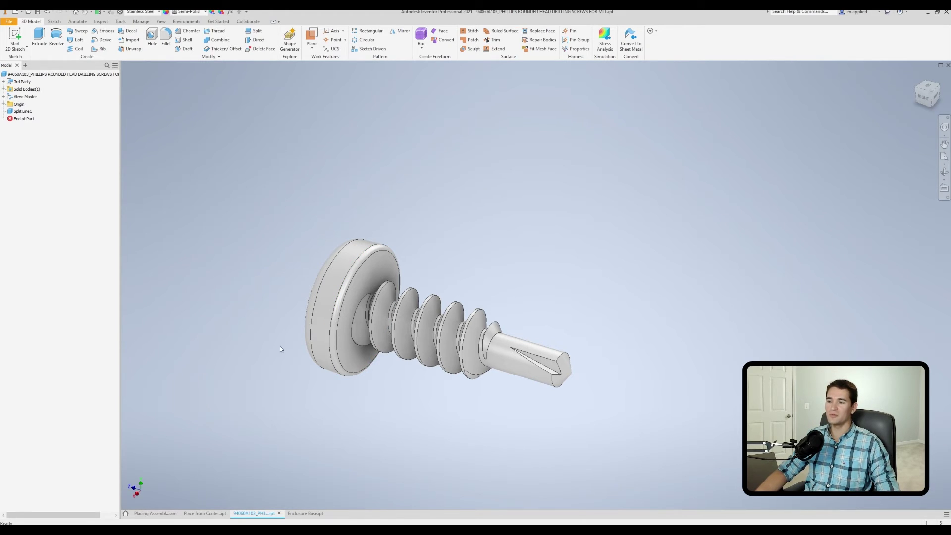
Step: Create an Insert iMate on the circular edge under the head of the 94060A103 Phillips drilling screw
{"action": "middle_click_drag", "start_coordinate": [379, 304], "coordinate": [383, 223]}
{"action": "scroll", "coordinate": [383, 223], "scroll_direction": "down", "scroll_amount": 2}
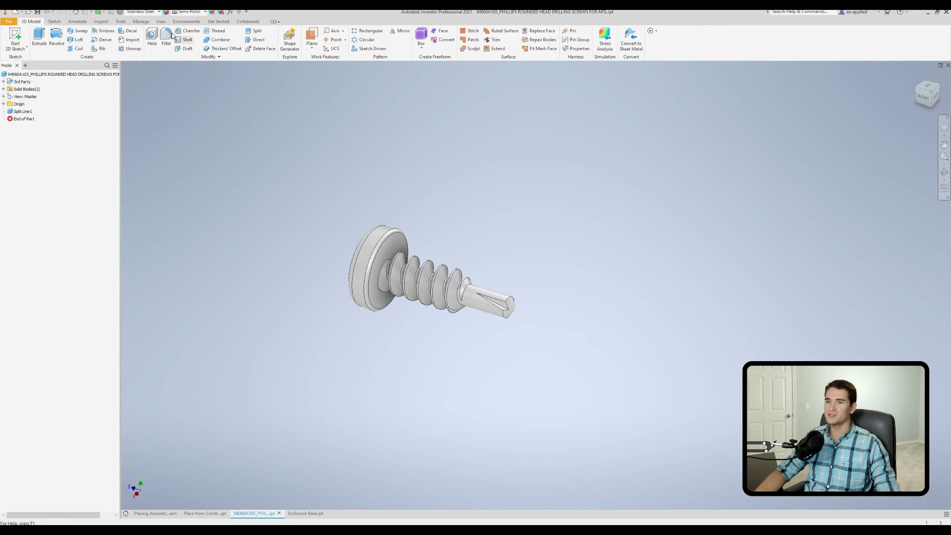
{"action": "left_click", "coordinate": [140, 21]}
{"action": "left_click", "coordinate": [369, 31]}
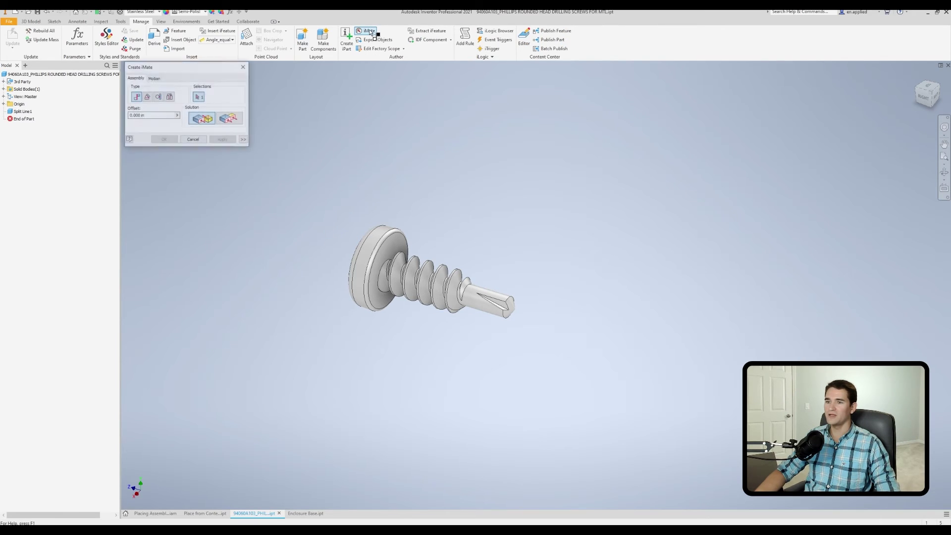
{"action": "left_click", "coordinate": [170, 97]}
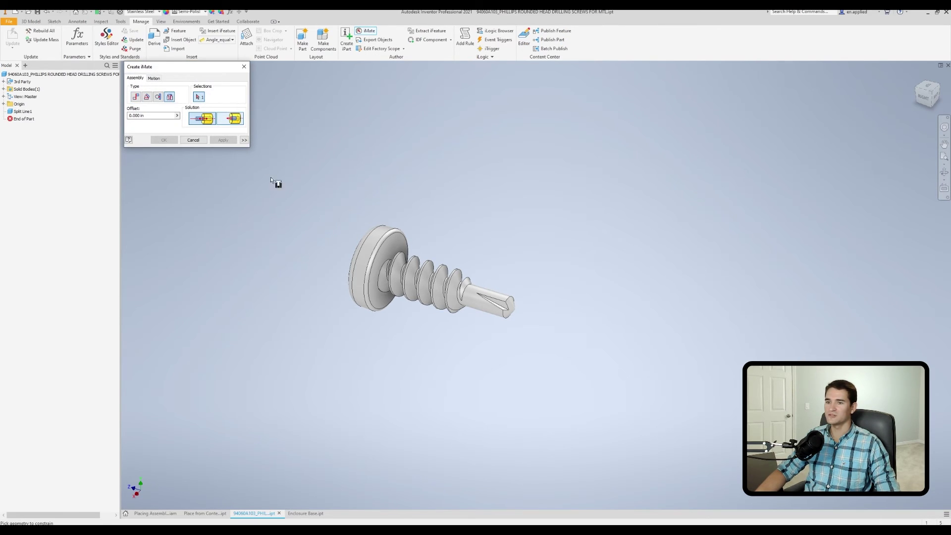
{"action": "scroll", "coordinate": [288, 275], "scroll_direction": "up", "scroll_amount": 3}
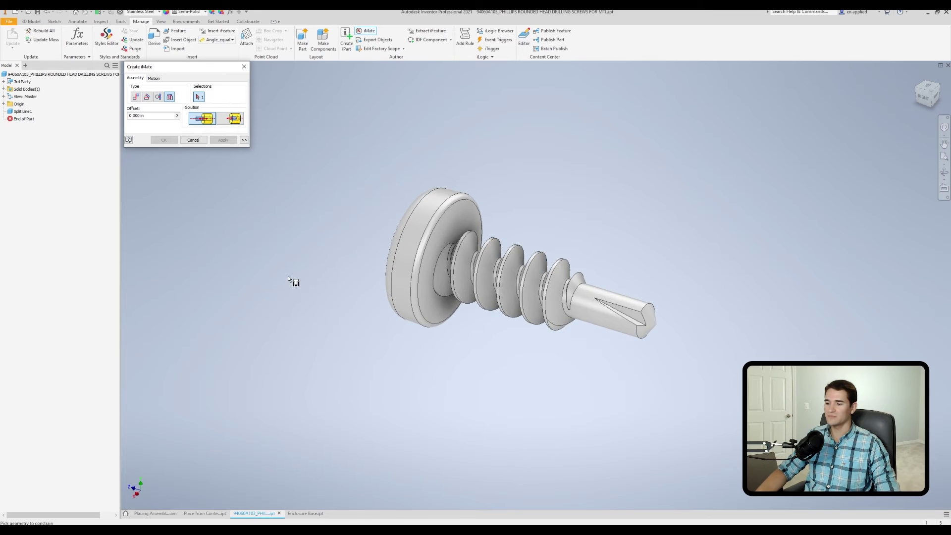
{"action": "left_click", "coordinate": [423, 228]}
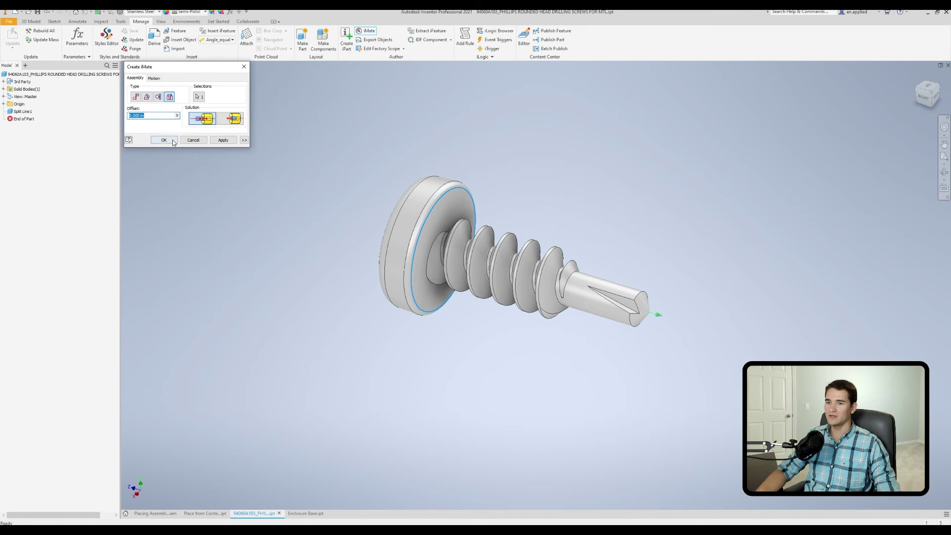
{"action": "left_click", "coordinate": [164, 140]}
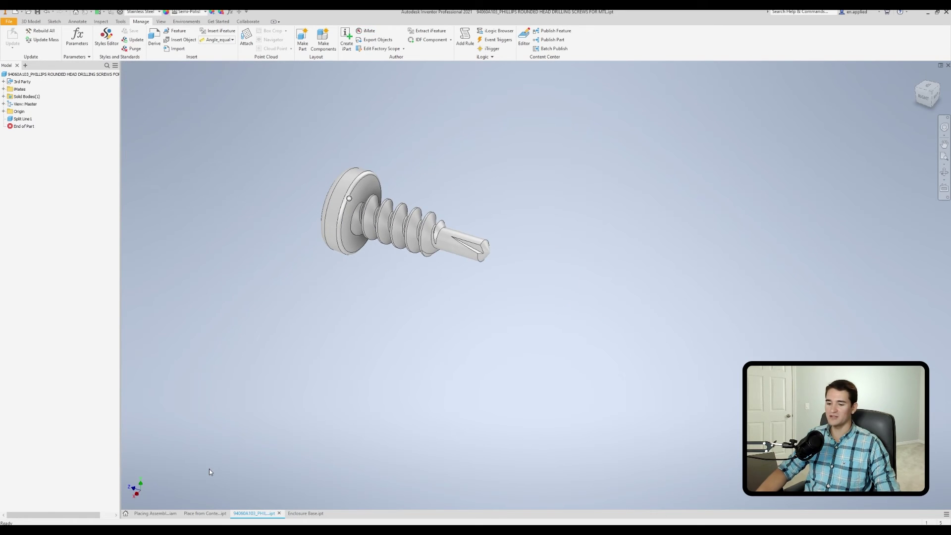
Step: In the Placing Assembly Components Example assembly, start placing the 94060A103 Phillips rounded head drilling screw from the Hardware folder
{"action": "left_click", "coordinate": [146, 514]}
{"action": "key", "text": "Home"}
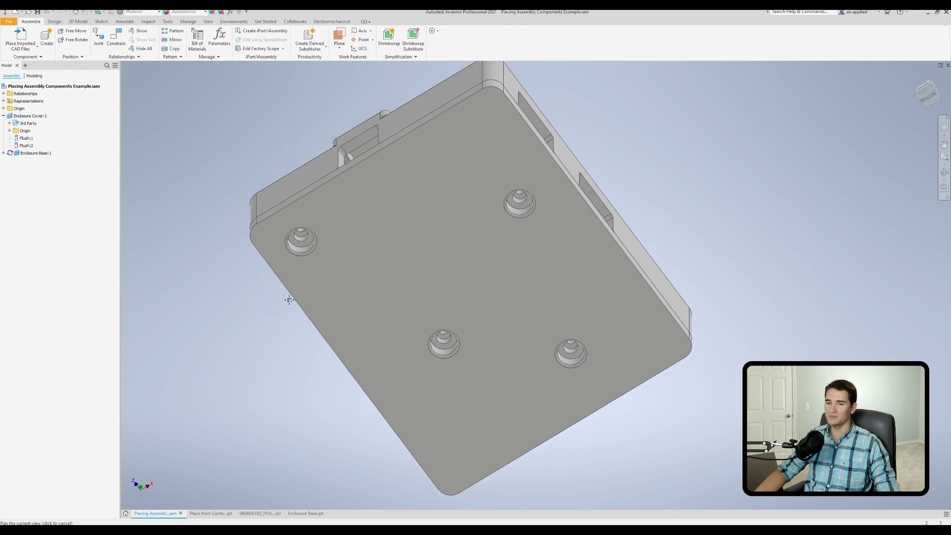
{"action": "left_click", "coordinate": [21, 46]}
{"action": "left_click", "coordinate": [30, 60]}
{"action": "left_click", "coordinate": [456, 244]}
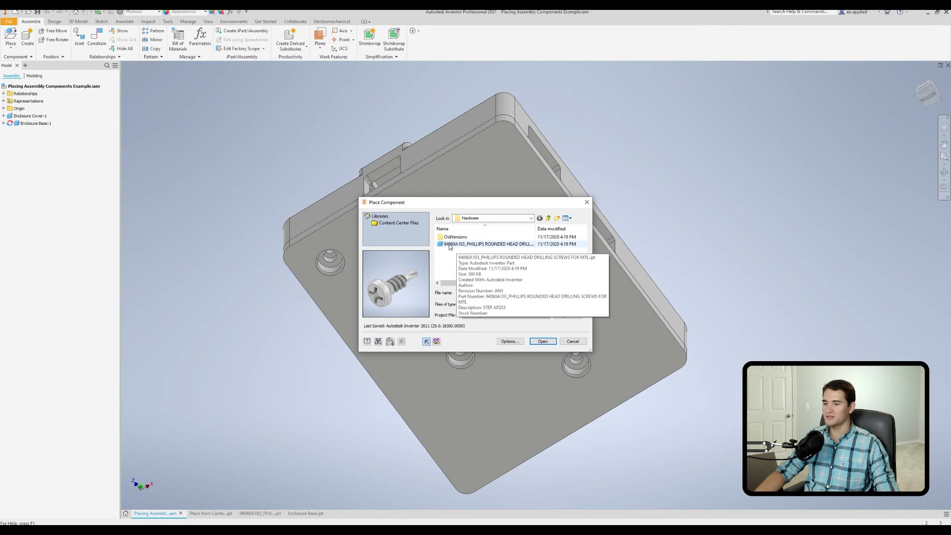
{"action": "double_click", "coordinate": [450, 245]}
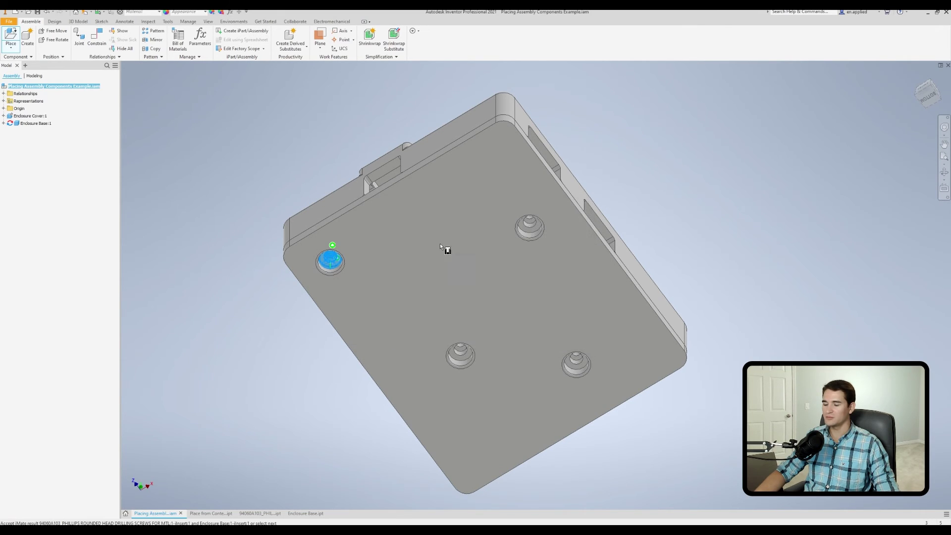
Step: Place the screw at all matching iMates in the holes of Enclosure Base
{"action": "scroll", "coordinate": [338, 265], "scroll_direction": "up", "scroll_amount": 5}
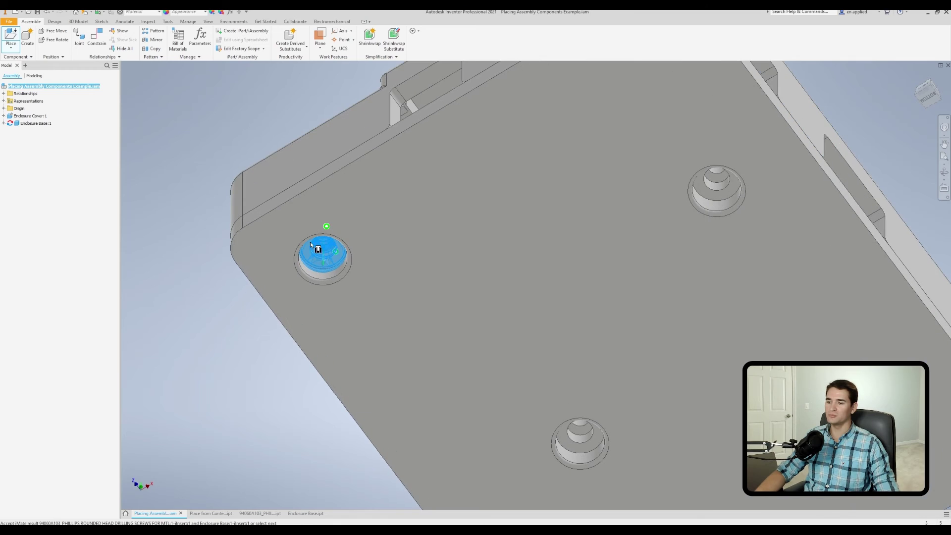
{"action": "scroll", "coordinate": [337, 258], "scroll_direction": "up", "scroll_amount": 2}
{"action": "middle_click_drag", "start_coordinate": [309, 223], "coordinate": [408, 249]}
{"action": "scroll", "coordinate": [408, 260], "scroll_direction": "up", "scroll_amount": 3}
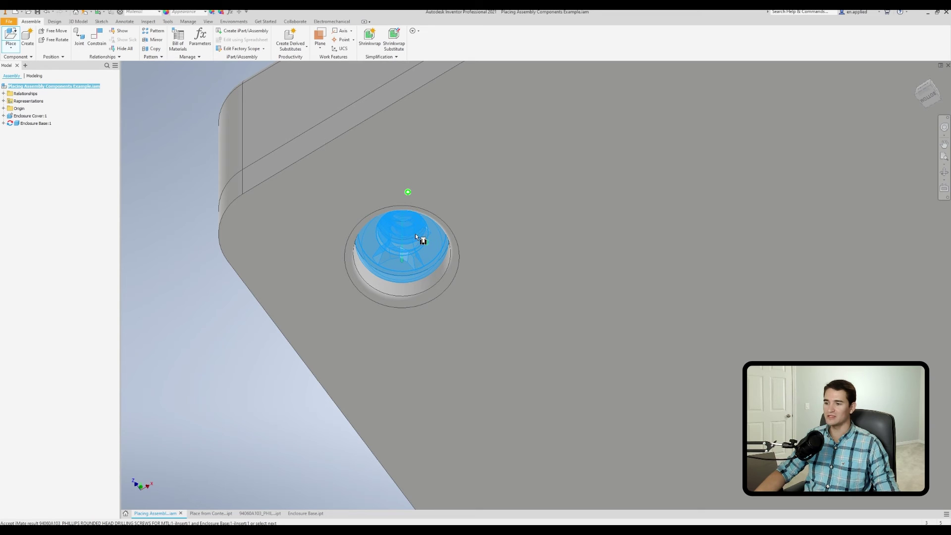
{"action": "scroll", "coordinate": [371, 230], "scroll_direction": "down", "scroll_amount": 5}
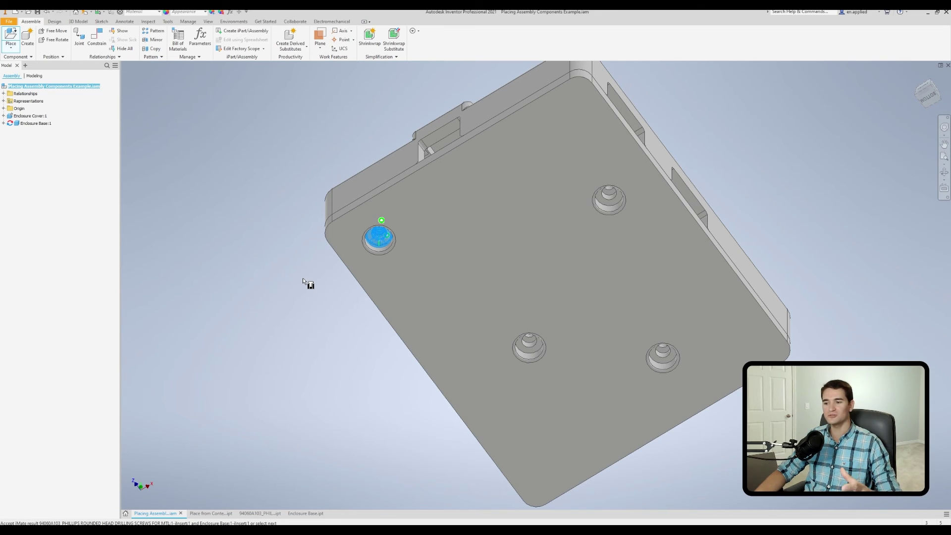
{"action": "right_click", "coordinate": [306, 266]}
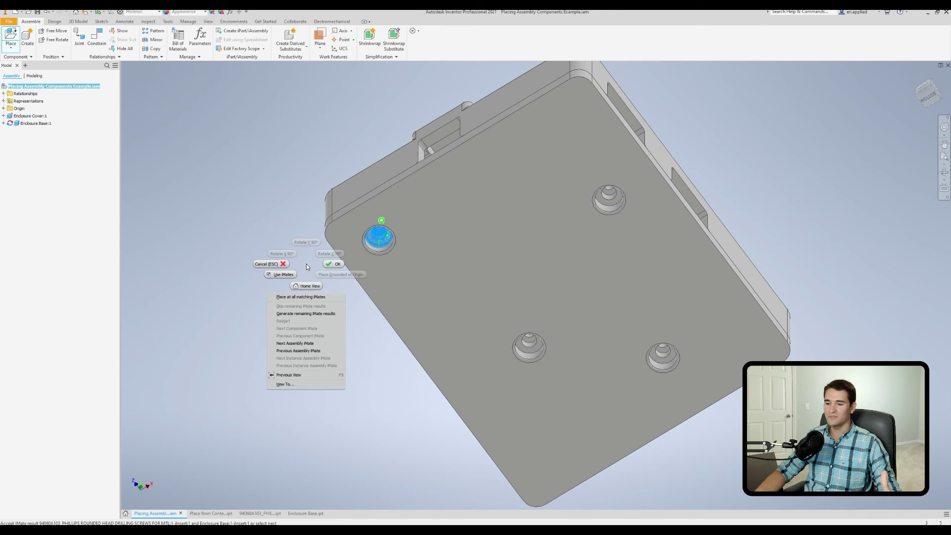
{"action": "left_click", "coordinate": [305, 297]}
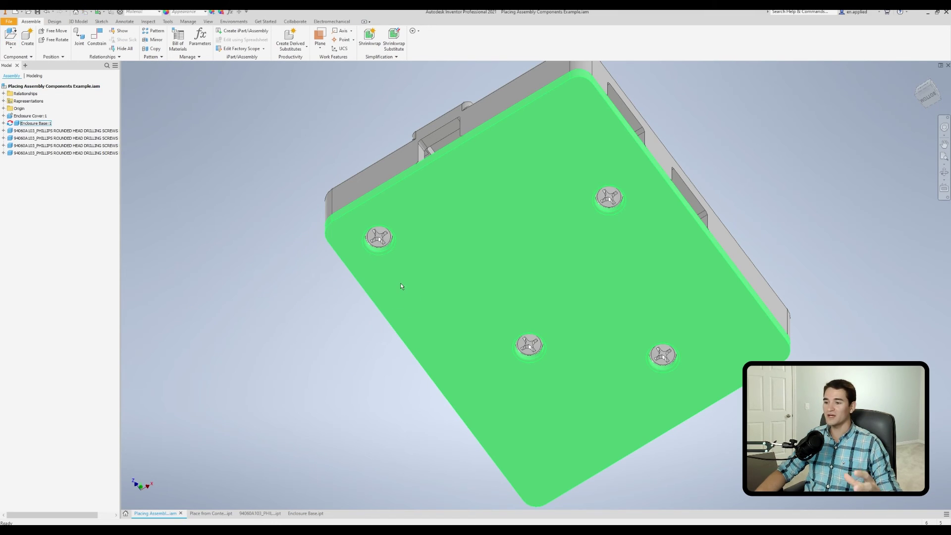